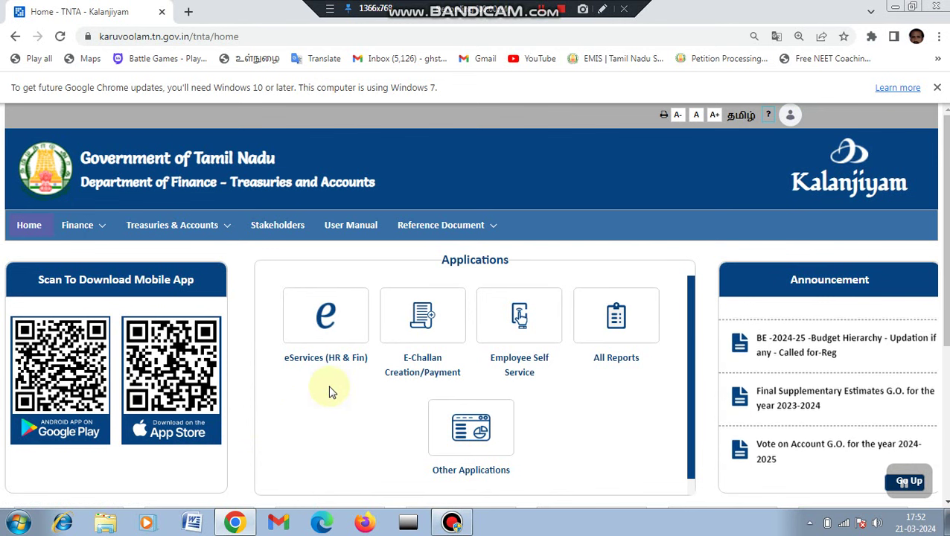
- Open the eServices (HR & Fin) application and go to the Bills page under Finance
click(329, 342)
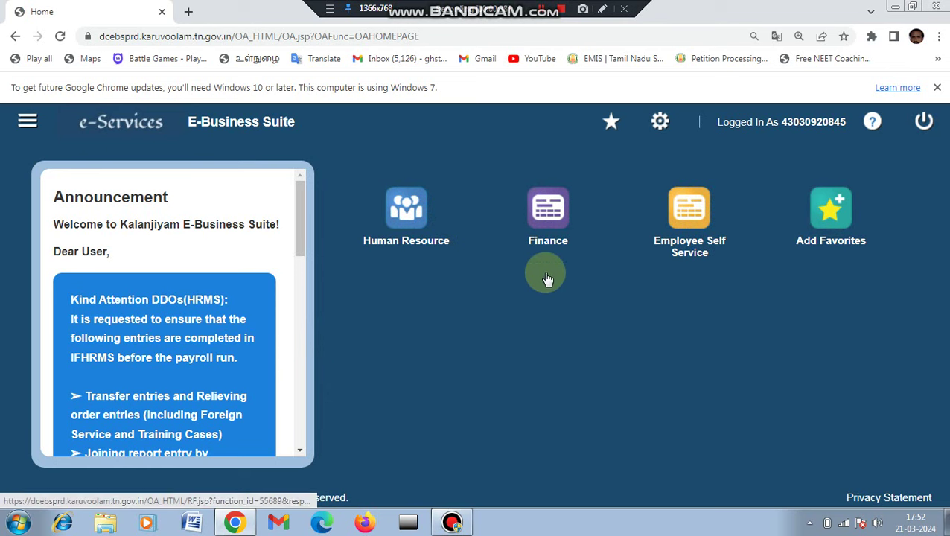
click(546, 250)
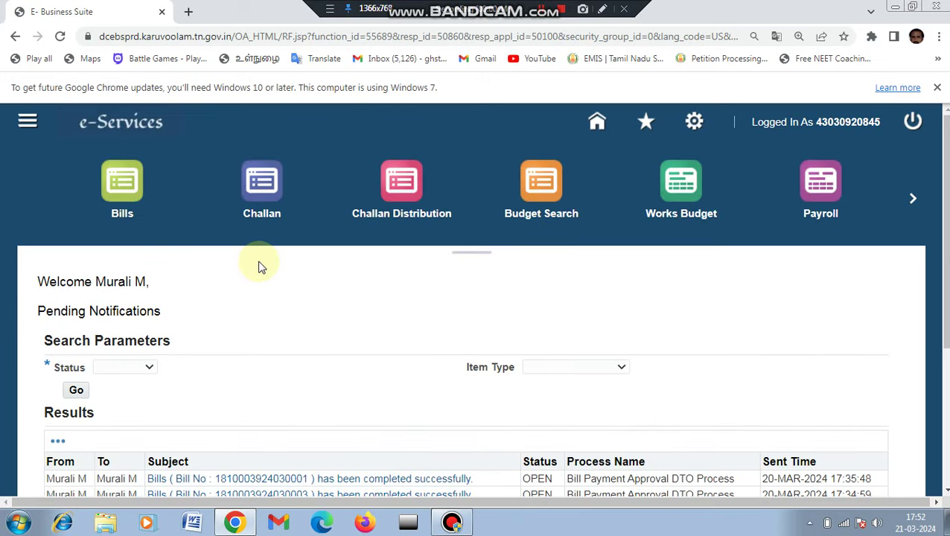
click(125, 213)
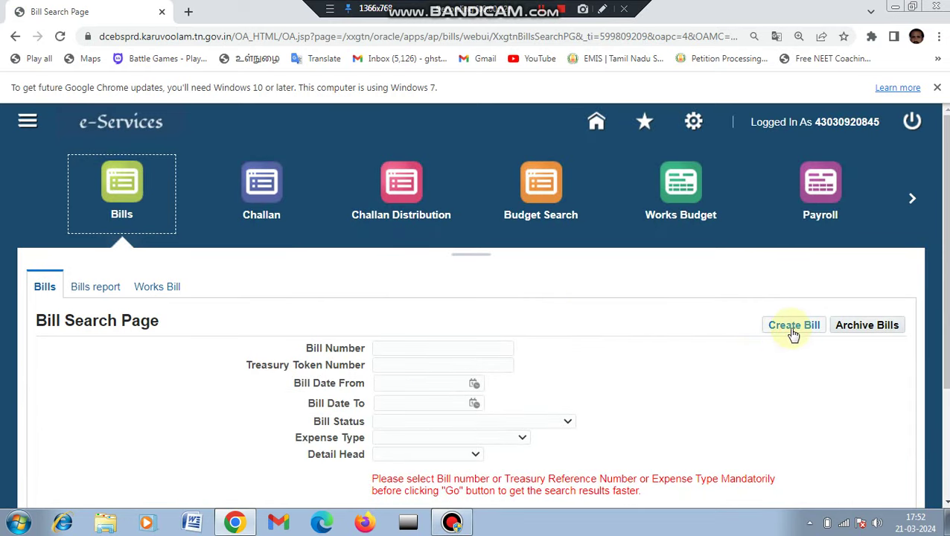
click(603, 10)
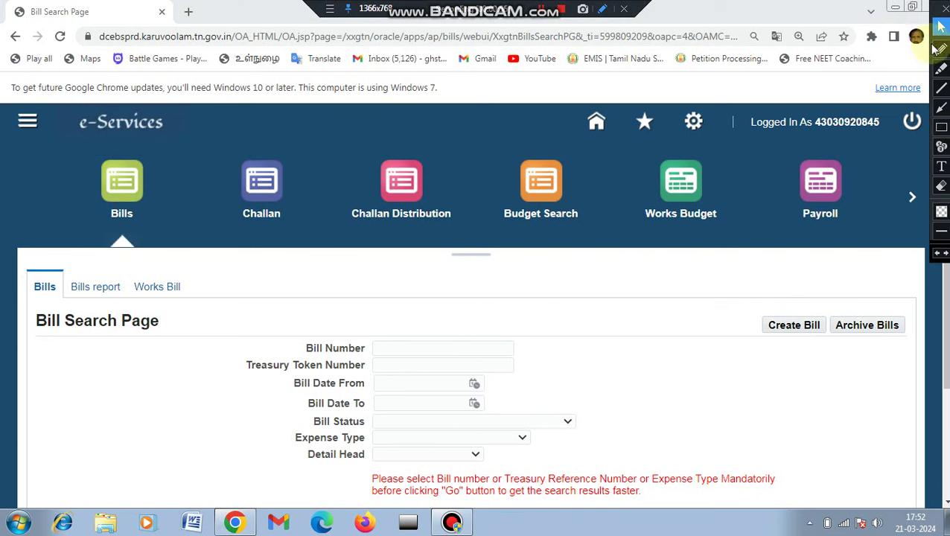
click(941, 127)
drag(778, 305, 833, 346)
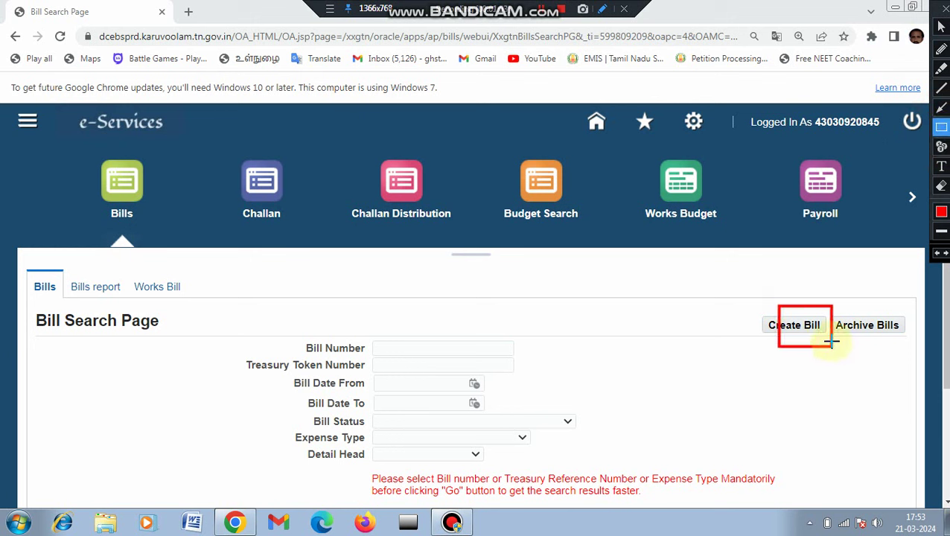
click(941, 27)
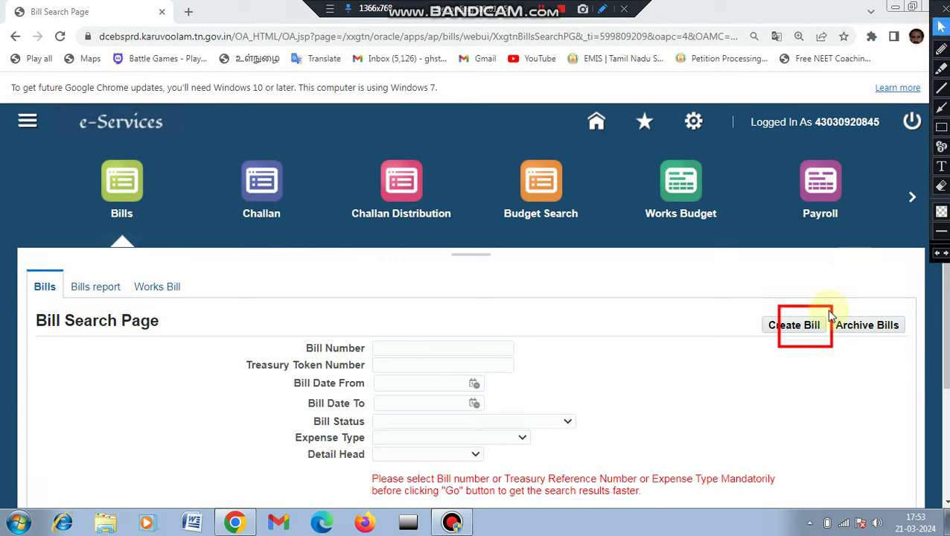
- Start creating a bill from the Bill Search Page
click(793, 328)
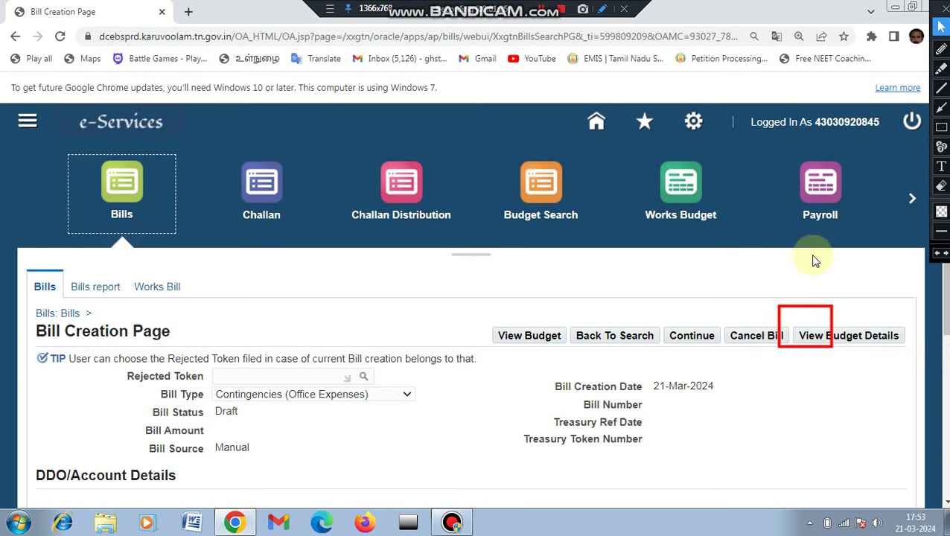
- Open the DDO Master and display its Beneficiary Master Details to check the registered beneficiaries
click(911, 197)
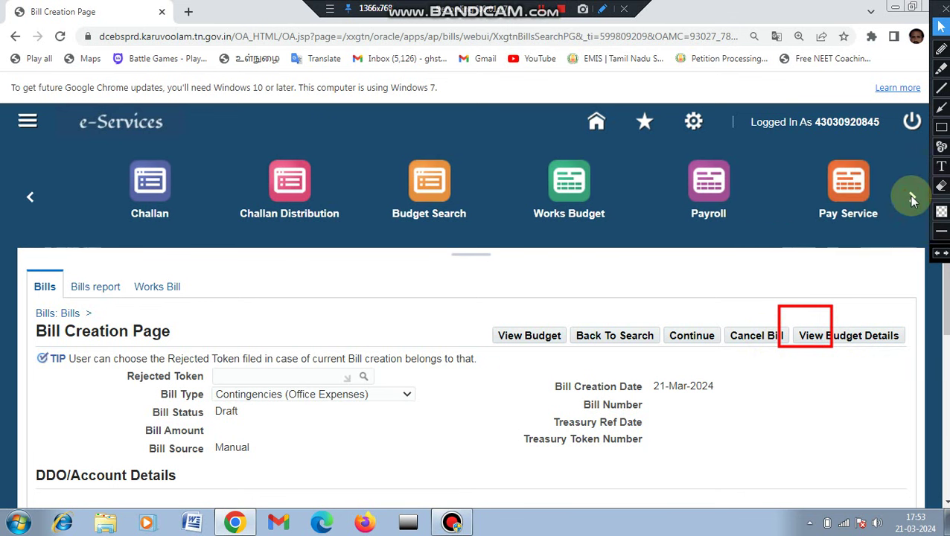
click(911, 197)
click(912, 197)
click(911, 197)
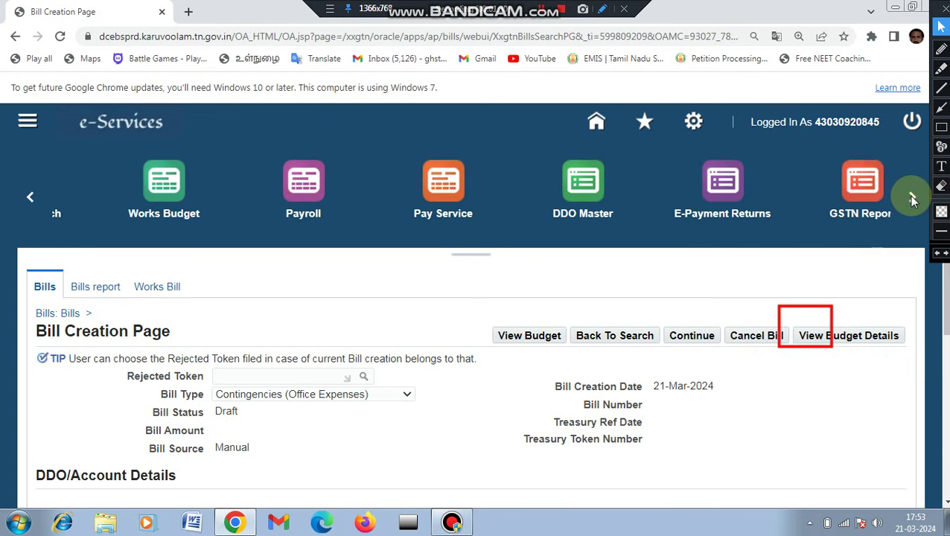
click(911, 198)
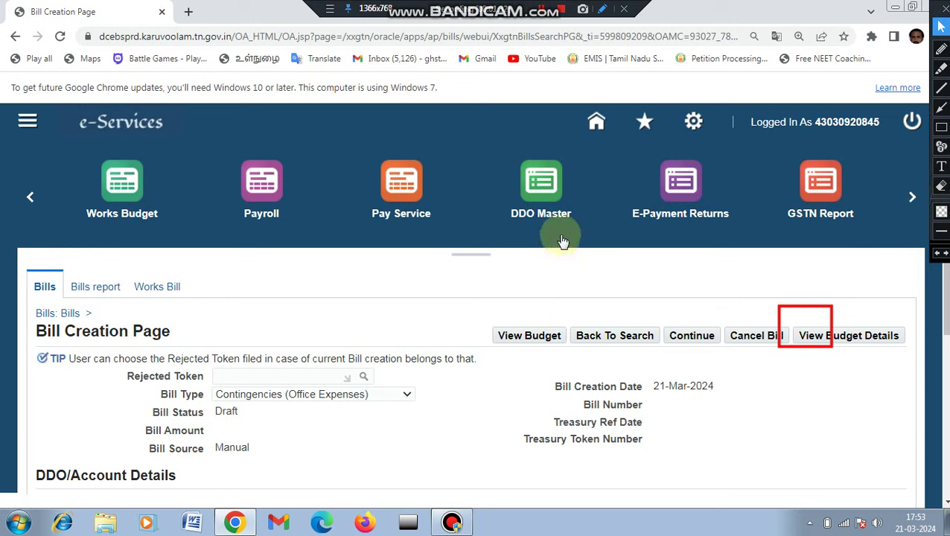
click(542, 216)
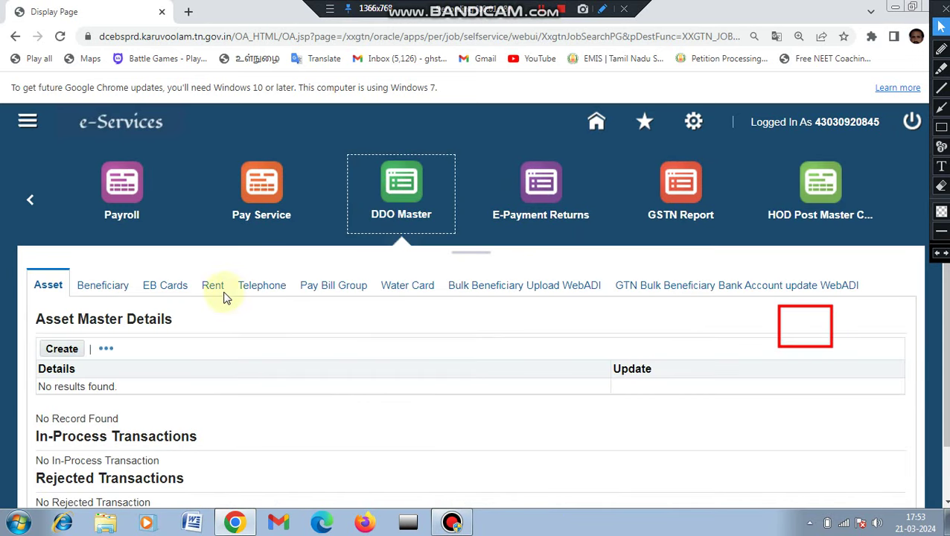
click(119, 293)
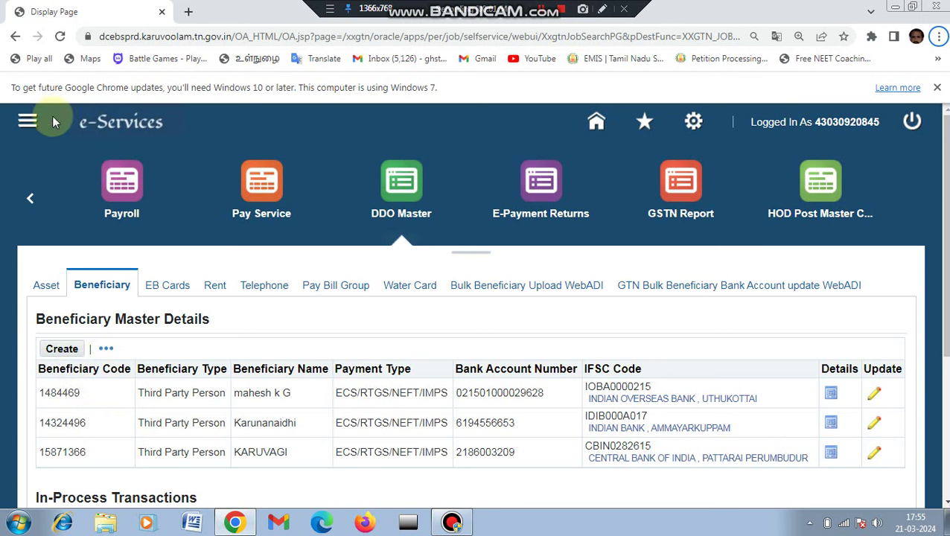
- Return to the Bills module and open a new Bill Creation Page
click(31, 194)
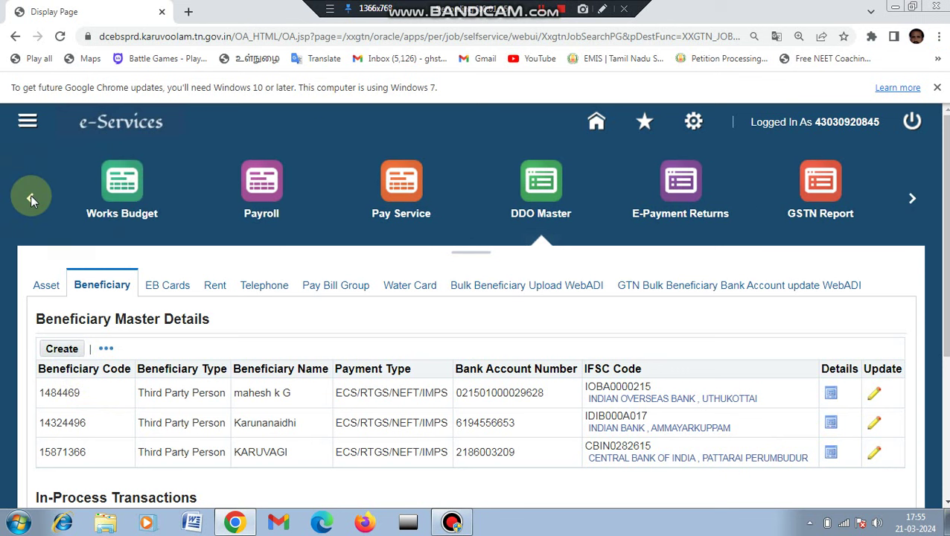
click(30, 195)
click(30, 195)
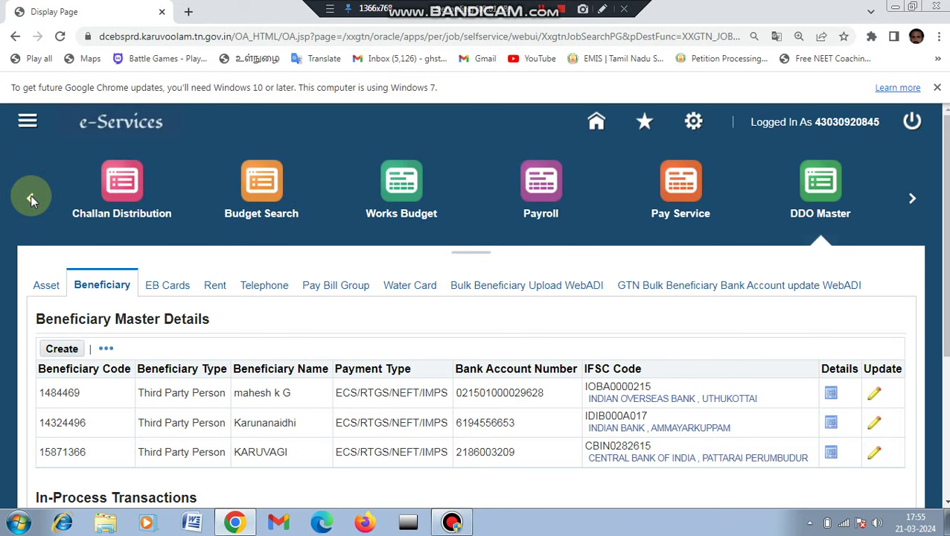
click(30, 194)
click(30, 194)
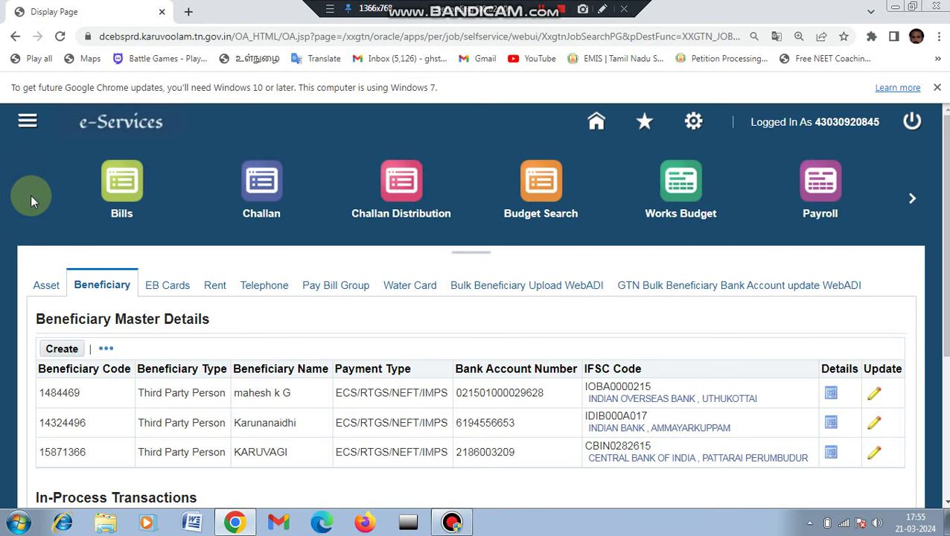
click(121, 197)
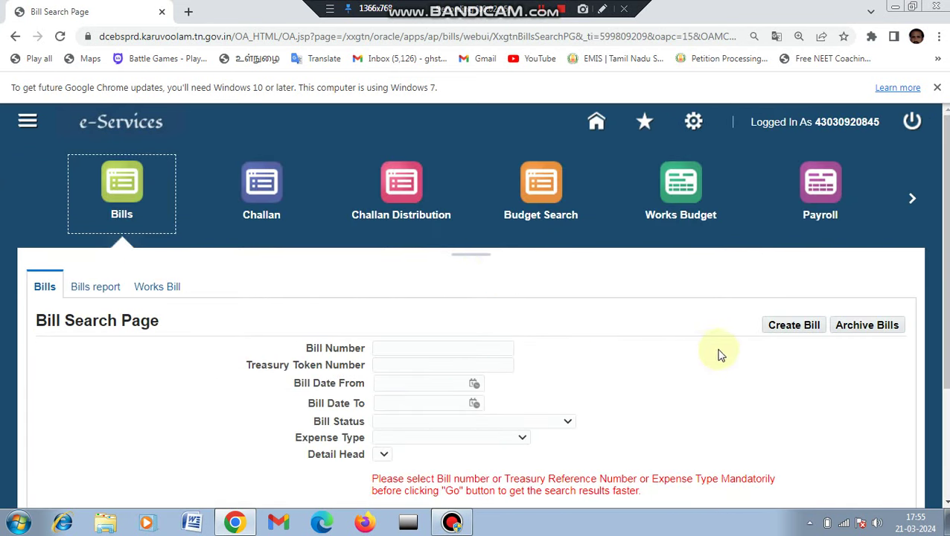
click(793, 326)
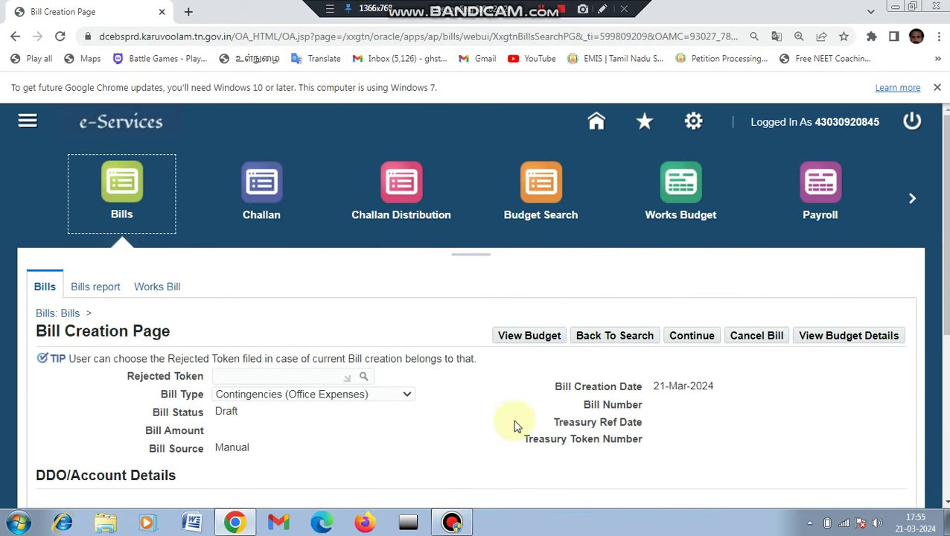
- Set the new bill's Bill Type to Miscellaneous
scroll(475, 327, down, 1)
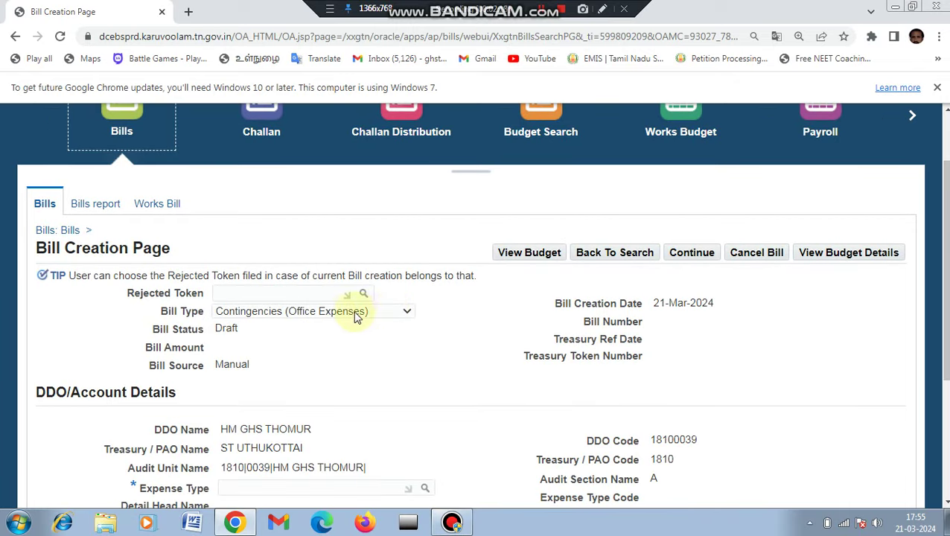
click(407, 313)
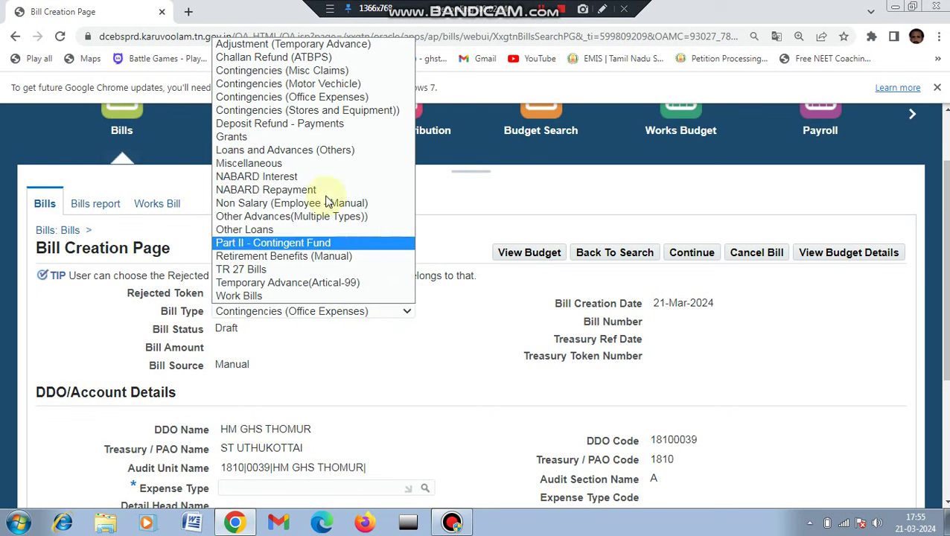
click(294, 164)
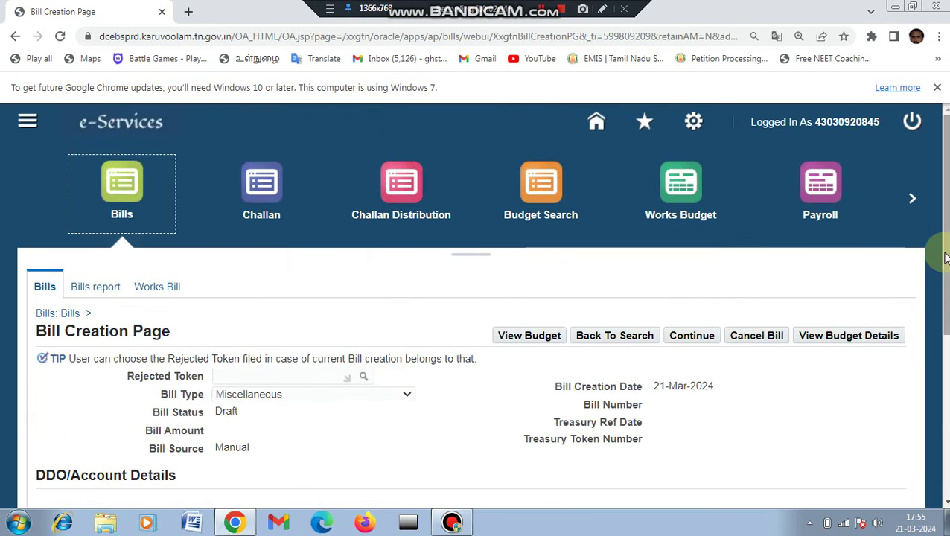
- Search the expense types for "RE" and choose Remuneration, code 11048, as the bill's Expense Type
drag(944, 257, 944, 381)
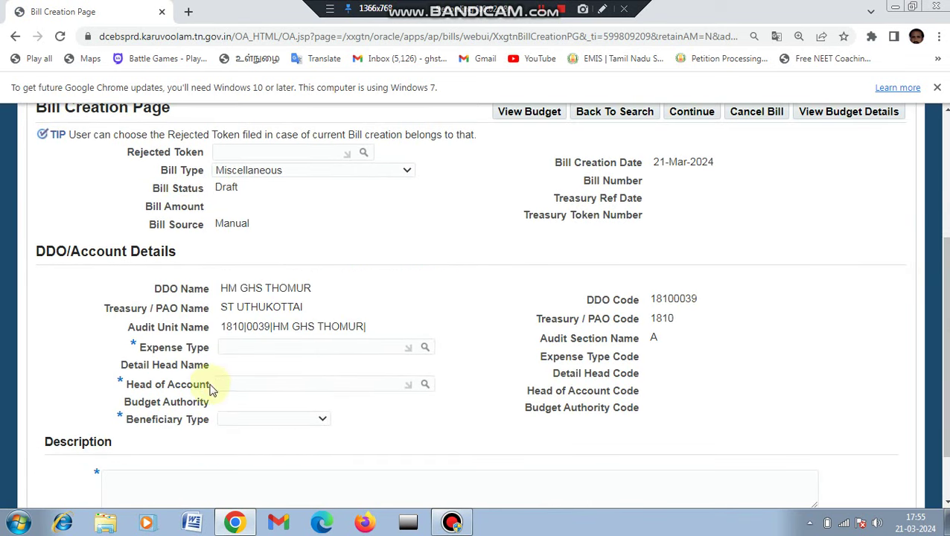
click(425, 348)
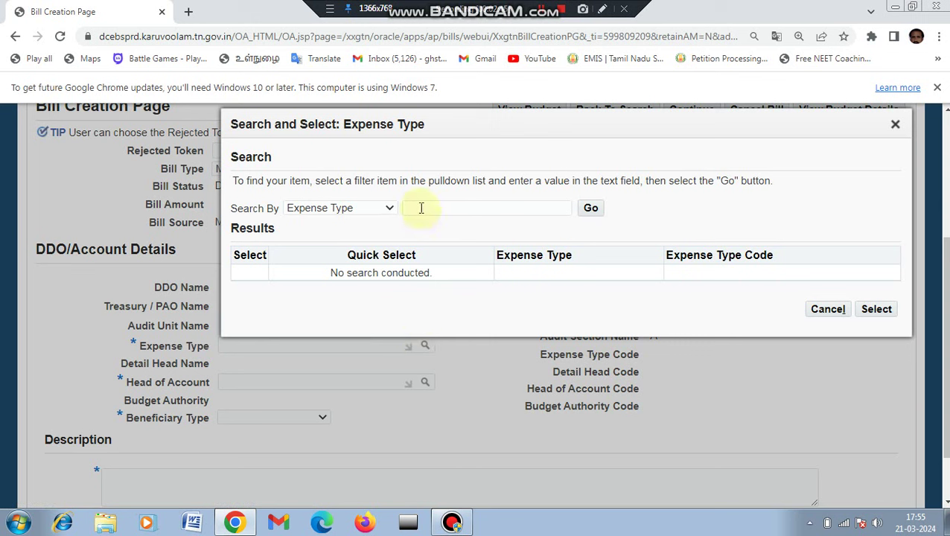
click(421, 207)
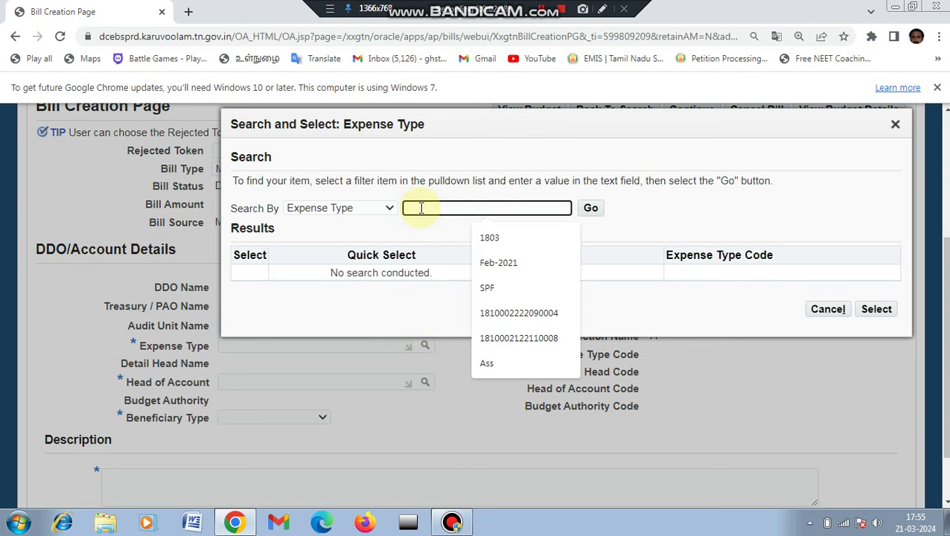
text(RE)
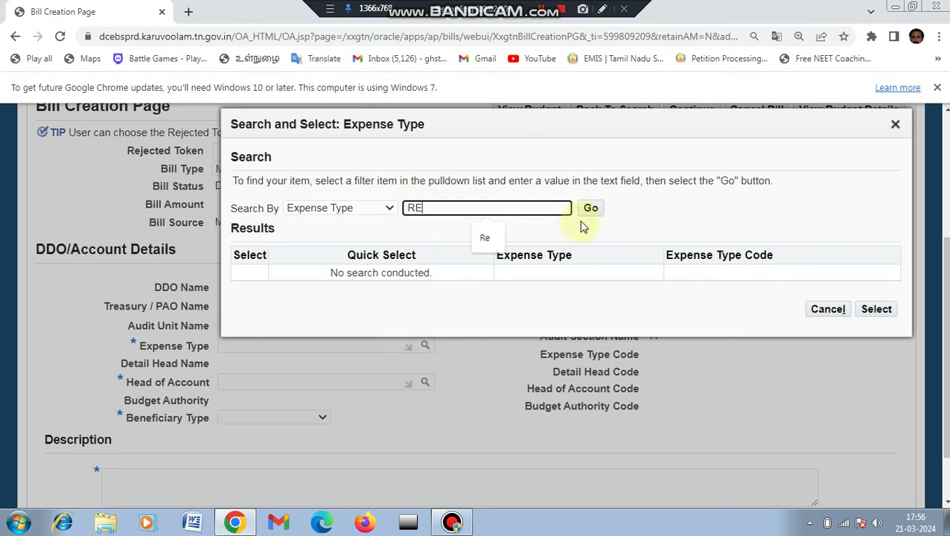
click(590, 209)
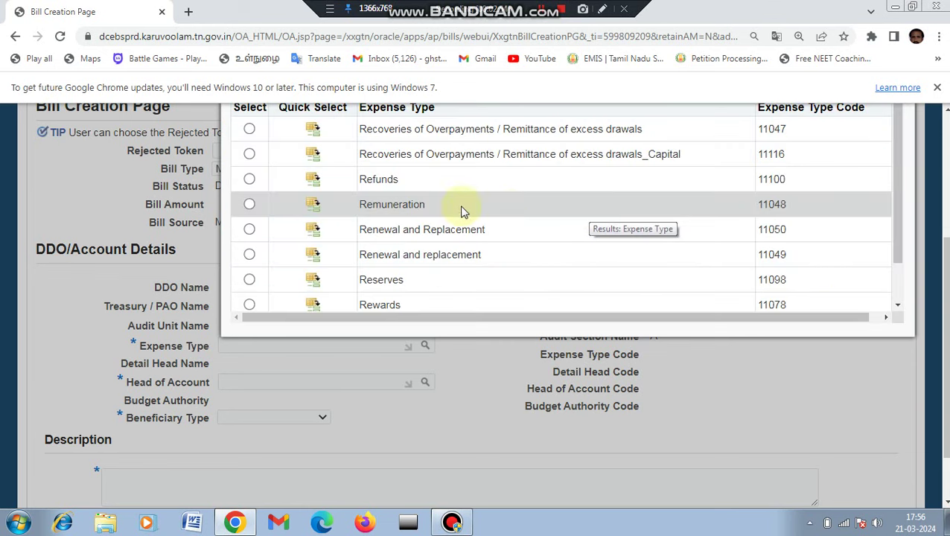
click(316, 211)
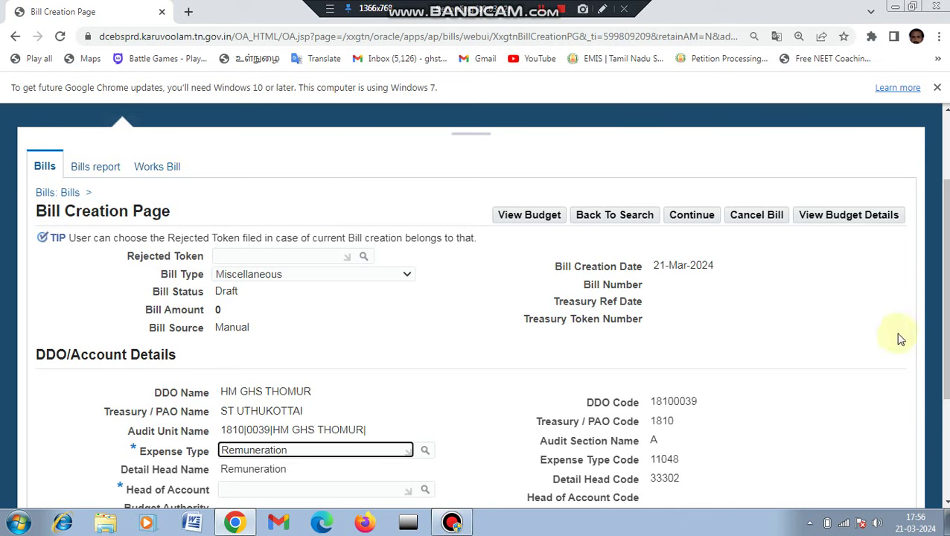
- Open the search and select dialog for the bill's Head of Account
scroll(944, 291, down, 2)
scroll(944, 290, down, 1)
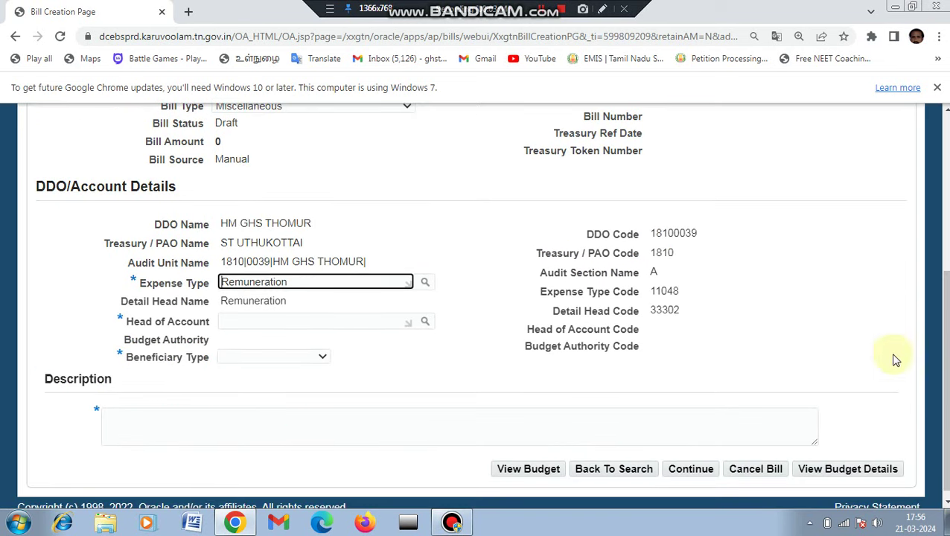
click(425, 323)
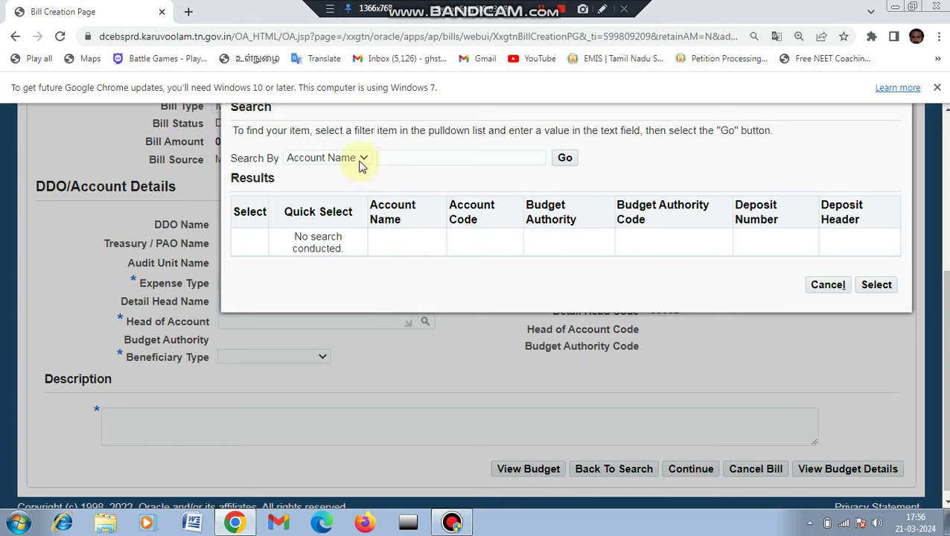
click(603, 16)
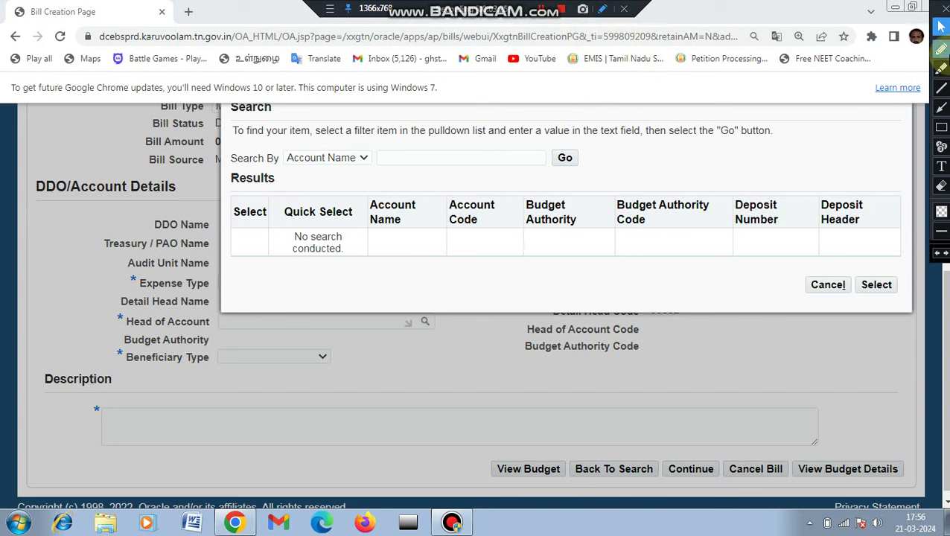
click(942, 128)
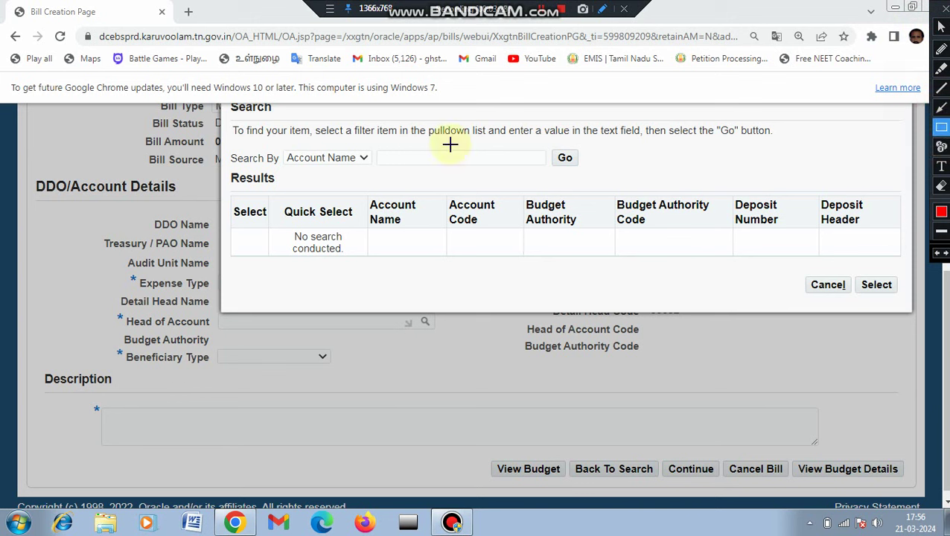
drag(296, 143, 372, 180)
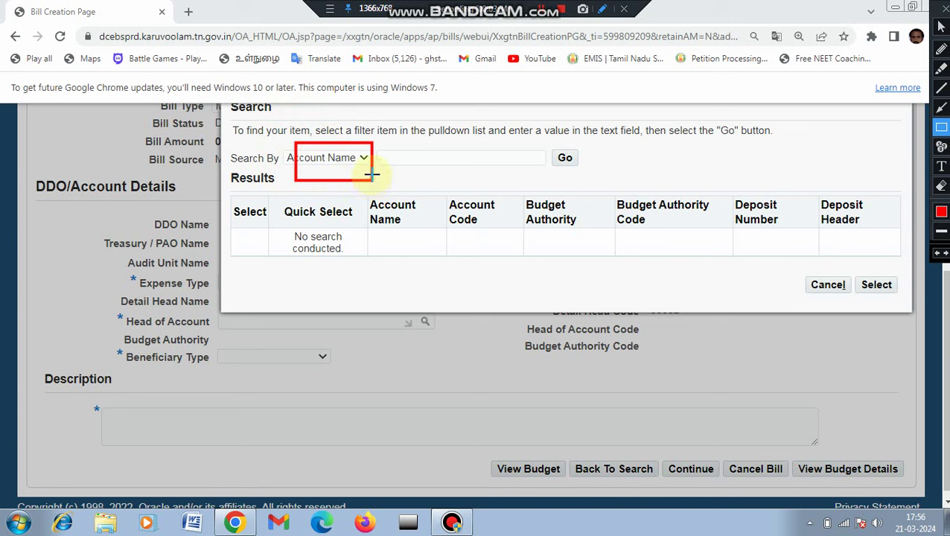
click(945, 9)
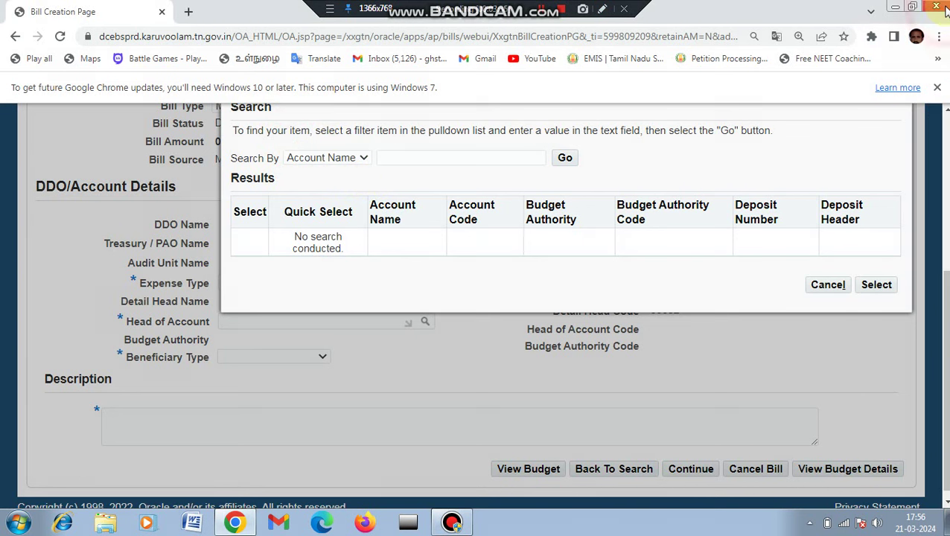
- Search the heads of account by Account Code 220202800 and choose Special Coaching for Adi-Dravidar Students, code 220202800AM
click(364, 158)
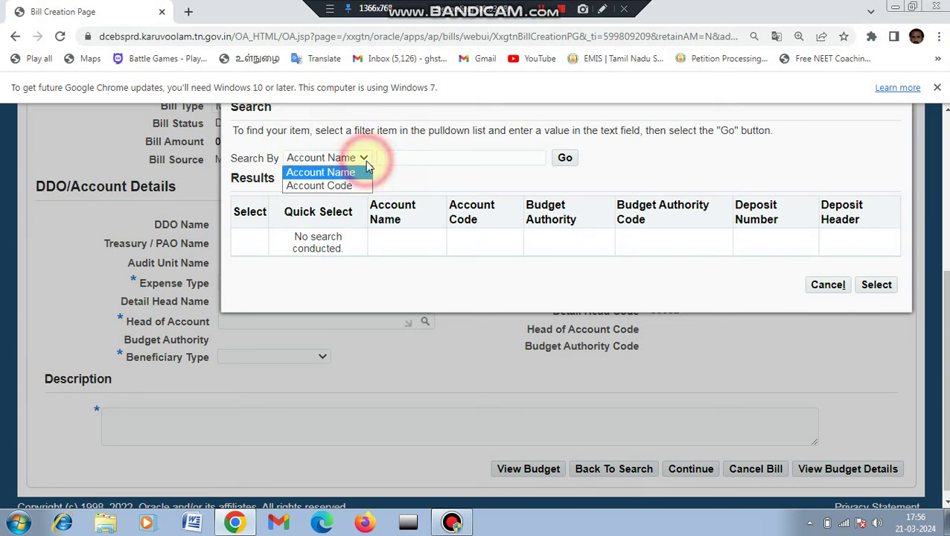
click(344, 186)
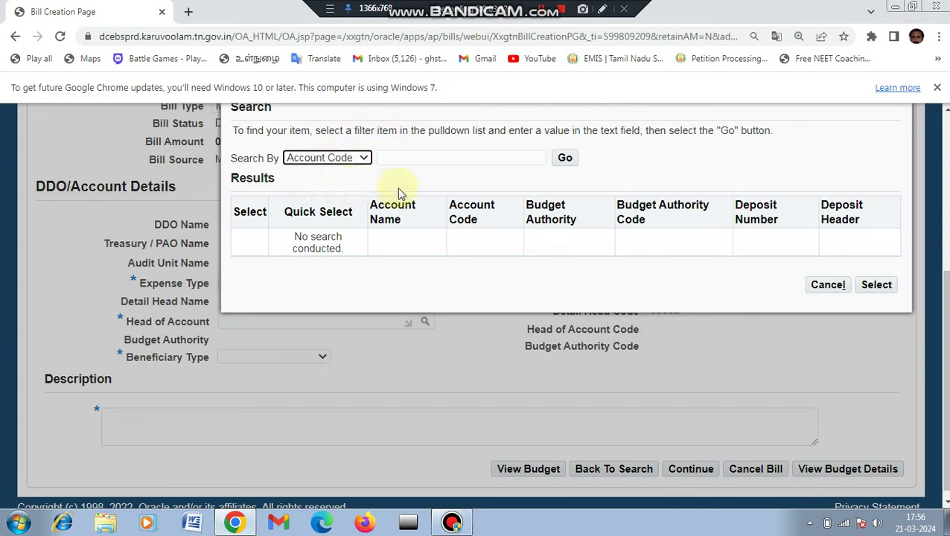
click(394, 160)
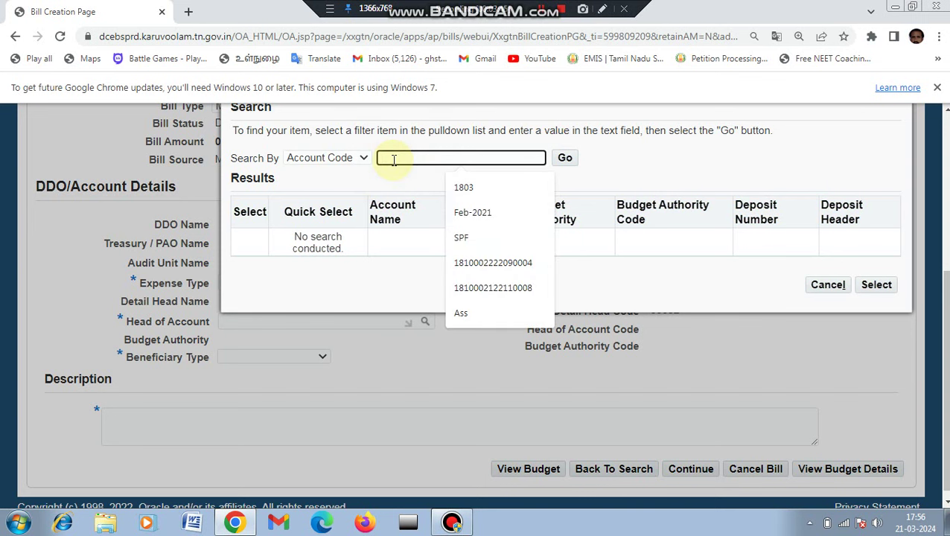
text(220202800)
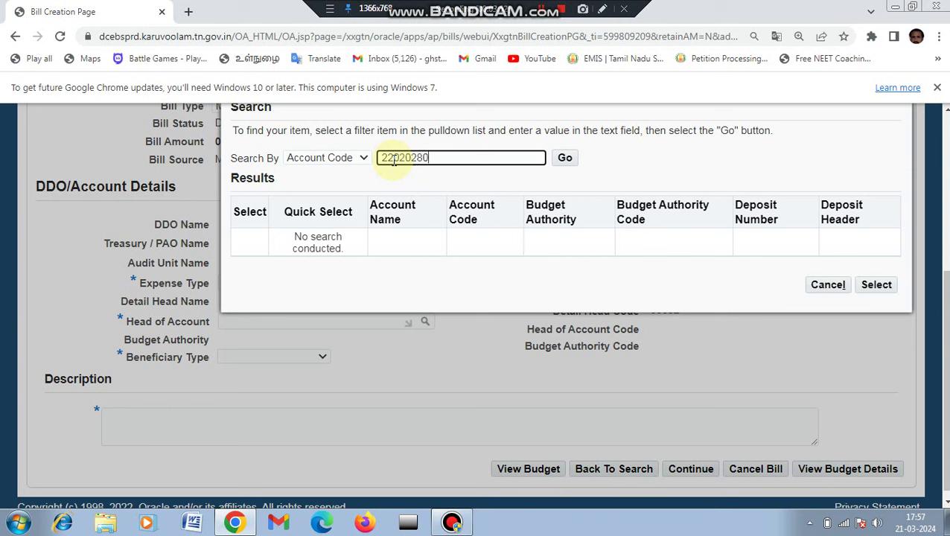
click(565, 160)
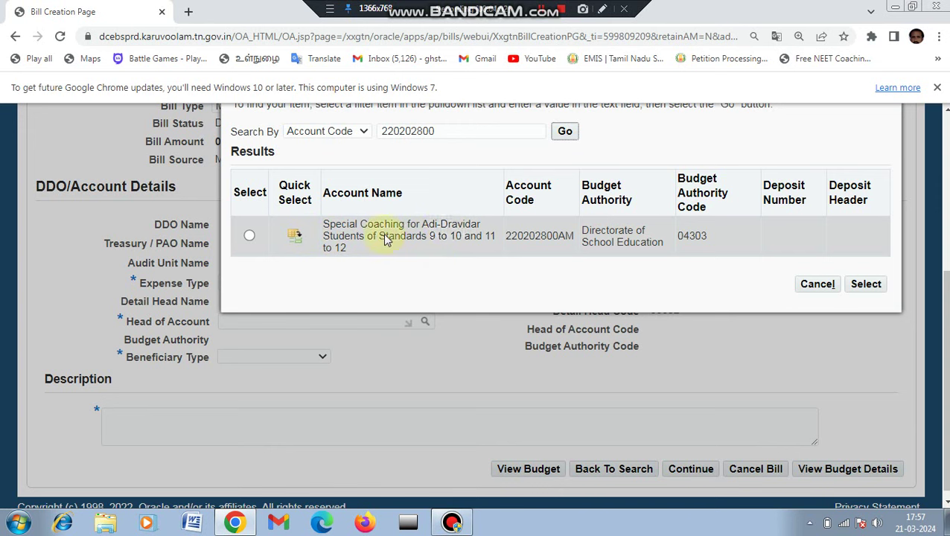
click(298, 239)
click(295, 267)
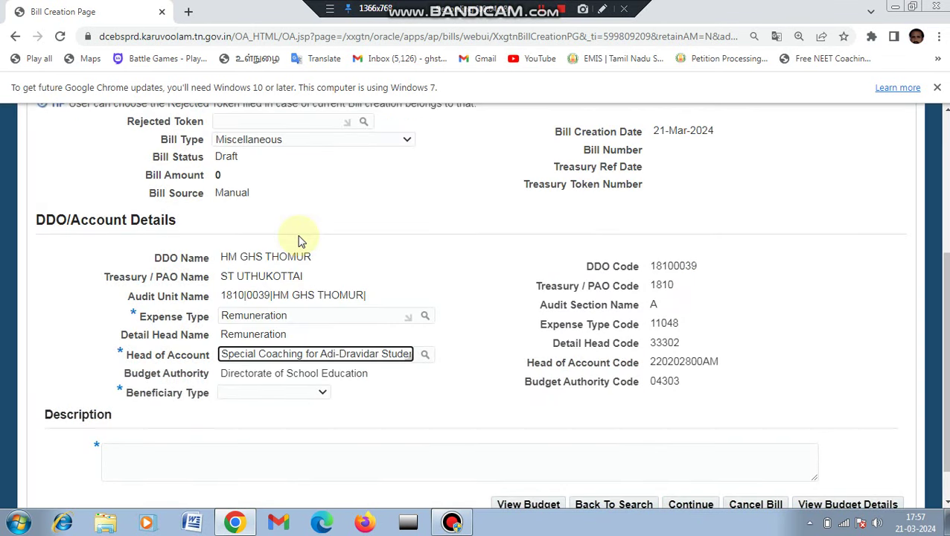
- Set the bill's Beneficiary Type to Others
scroll(481, 397, down, 1)
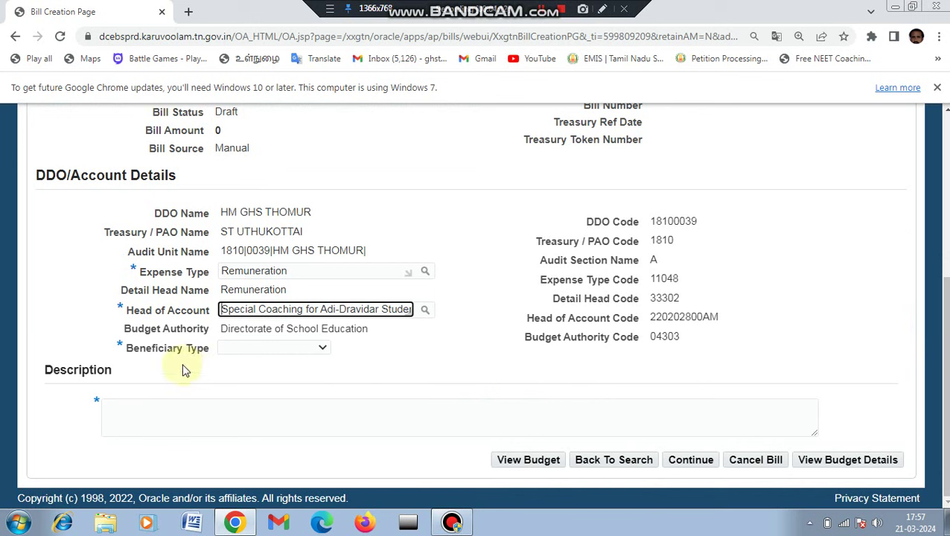
click(301, 349)
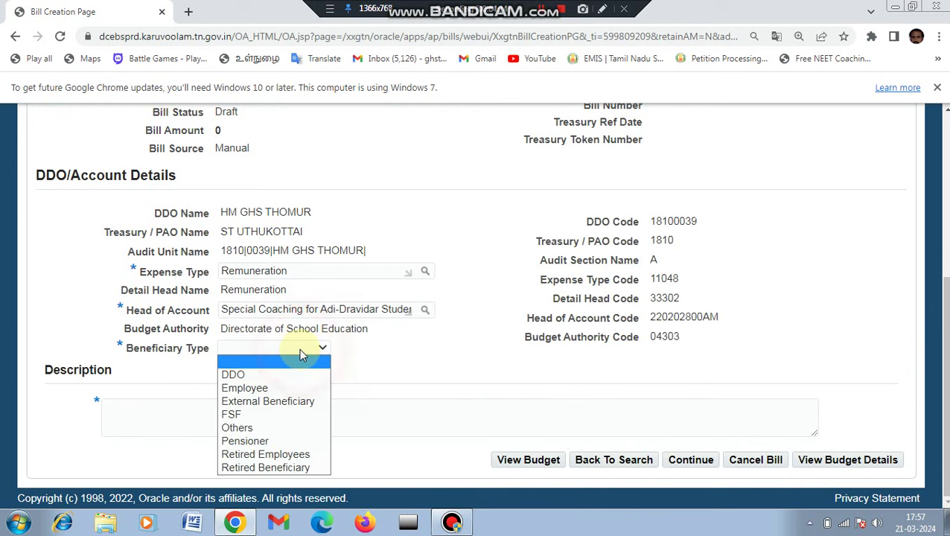
click(265, 428)
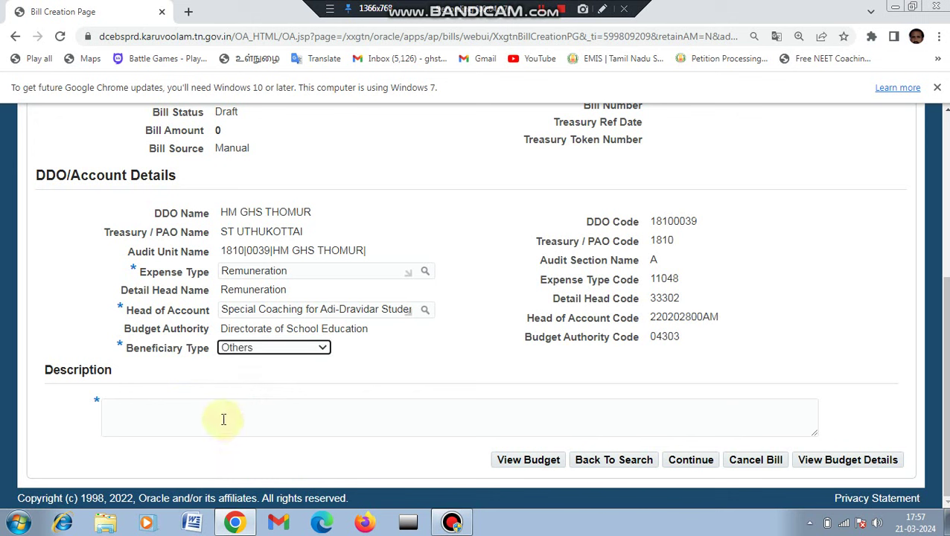
- Copy the Expense Type text "Remuneration" into the bill's Description and continue with the bill creation
drag(305, 271, 220, 272)
key(ctrl+c)
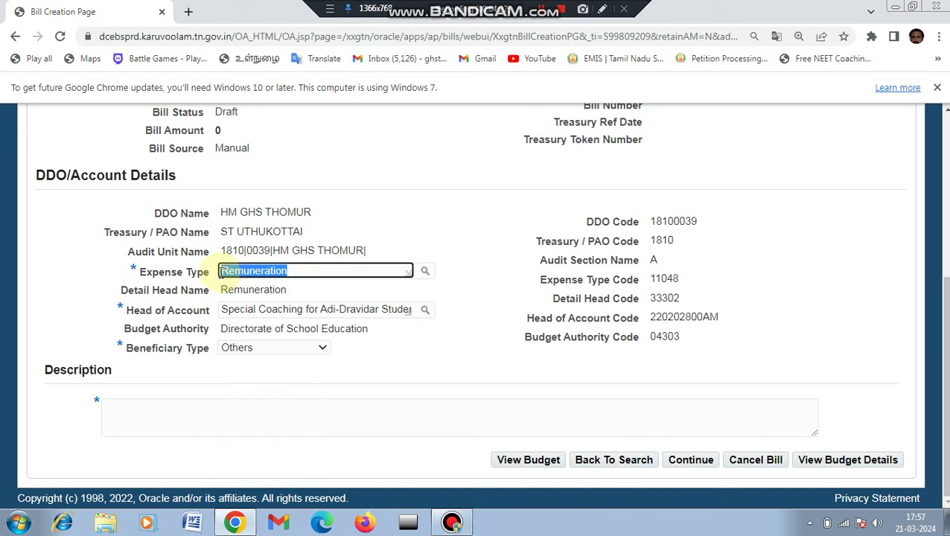
click(139, 423)
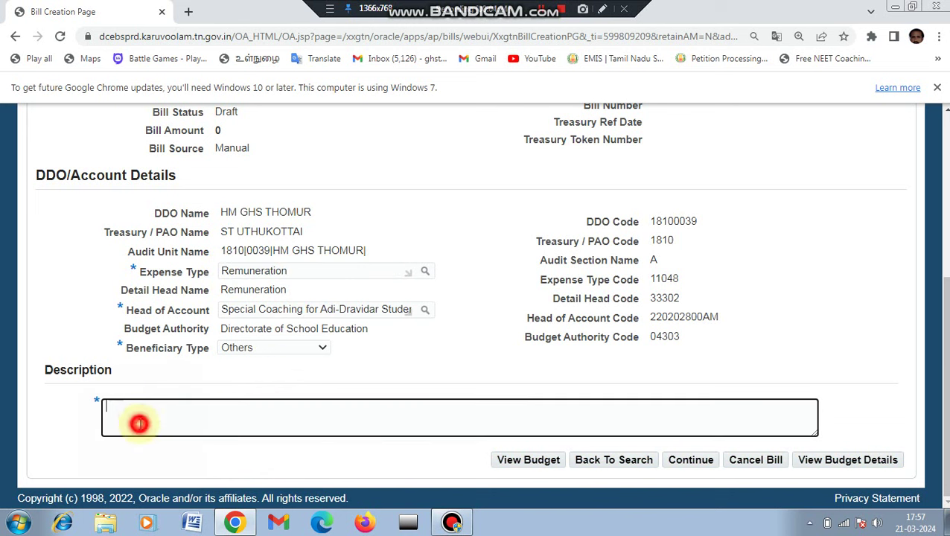
key(ctrl+v)
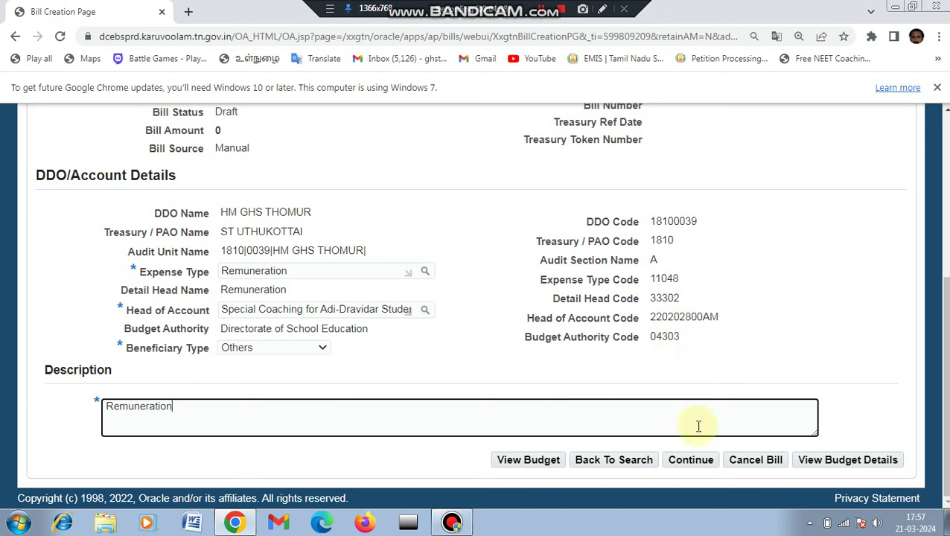
click(702, 461)
click(693, 463)
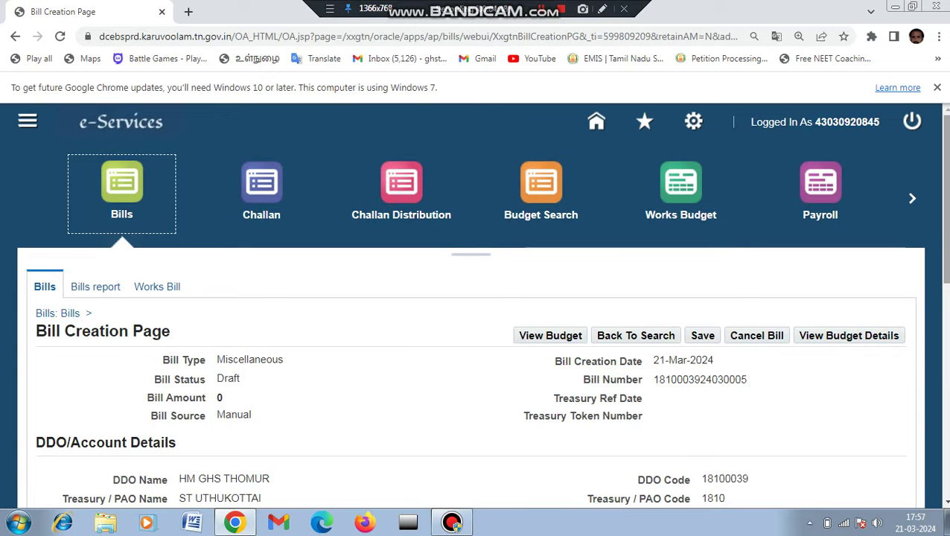
- Add a new line to the bill's Bill Lines table
scroll(477, 306, down, 5)
scroll(775, 317, down, 1)
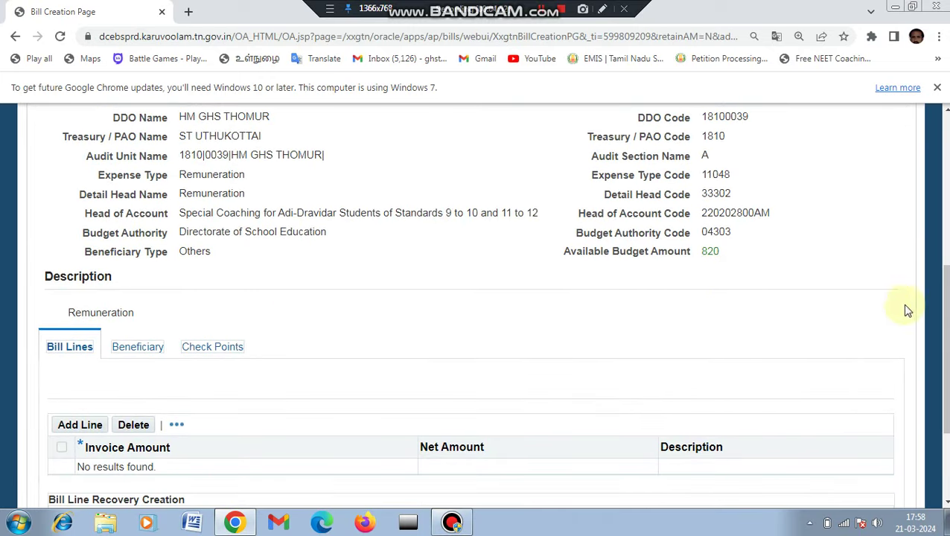
scroll(744, 261, down, 2)
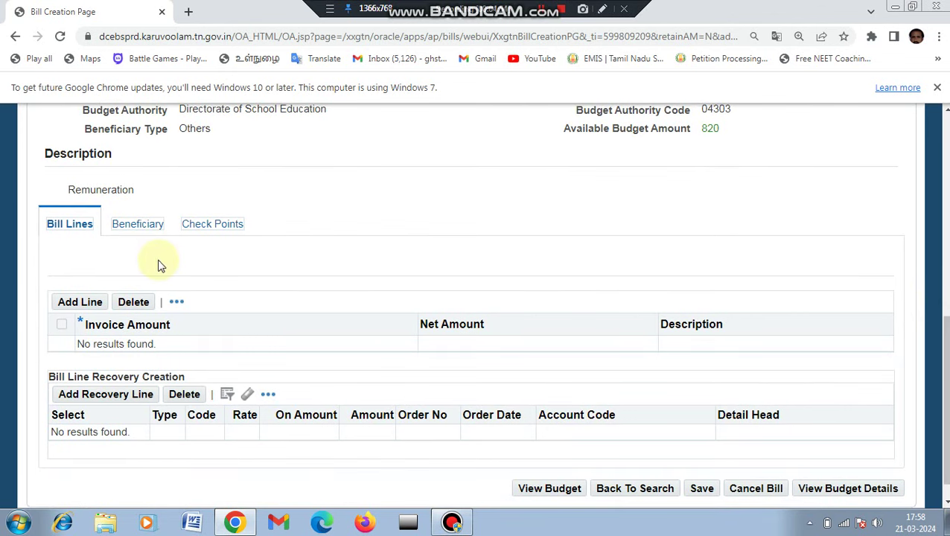
click(80, 305)
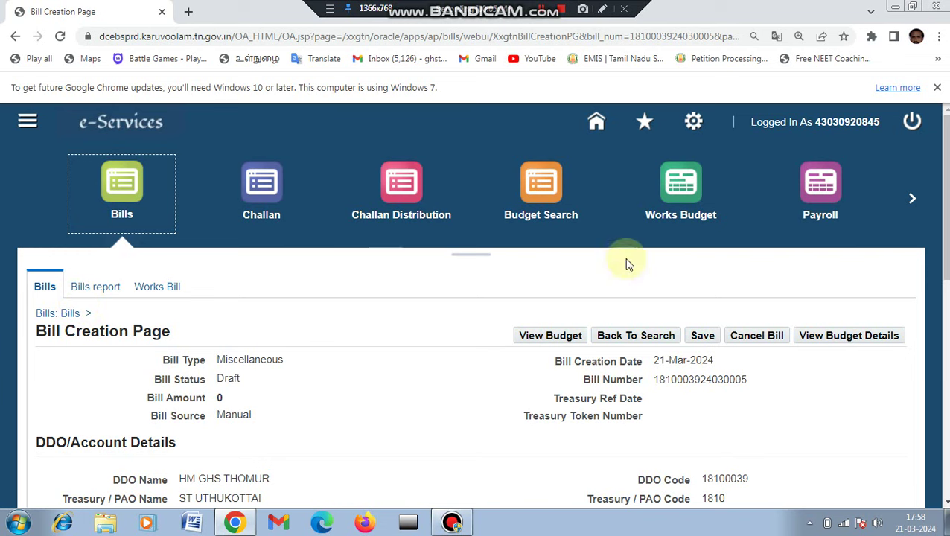
- Enter 15 as the bill line's Invoice Number and choose 21-Mar-2024 as its Invoice Date
drag(945, 194, 945, 417)
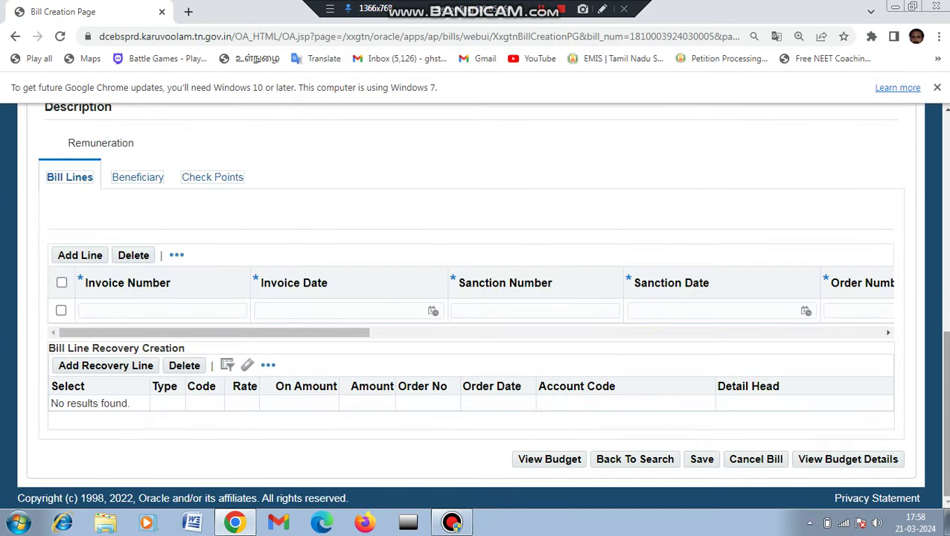
click(161, 311)
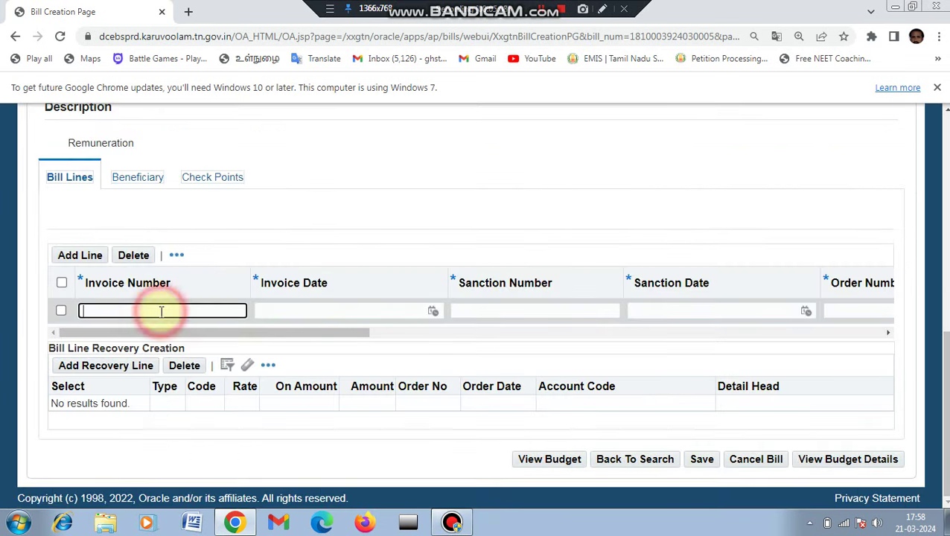
click(434, 311)
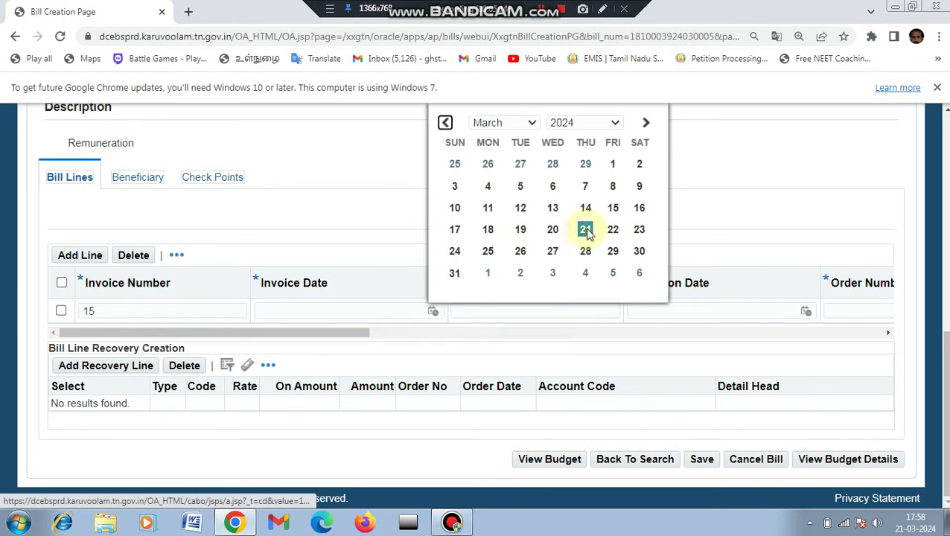
click(586, 230)
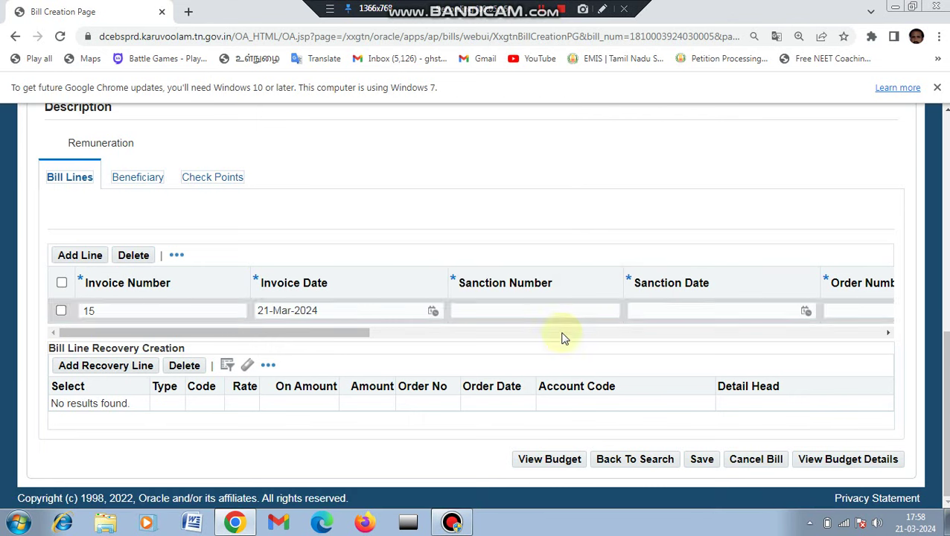
- Enter 865/A3 as the bill line's Sanction Number and choose 01-Mar-2024 as its Sanction Date
click(497, 312)
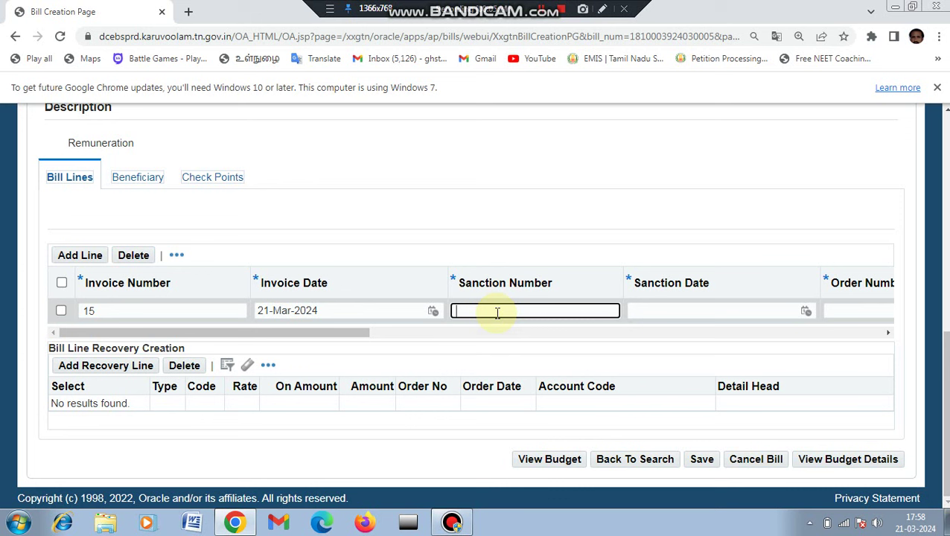
click(494, 313)
click(491, 312)
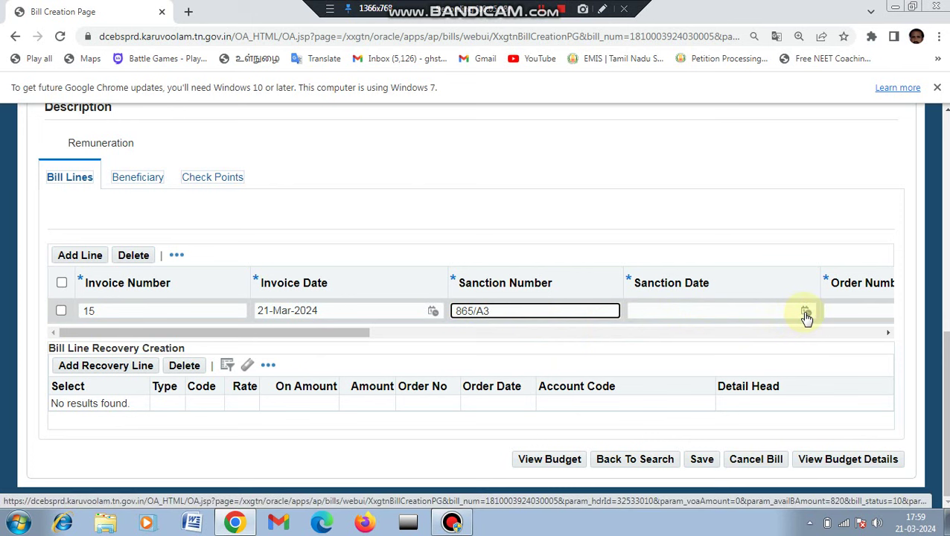
click(805, 312)
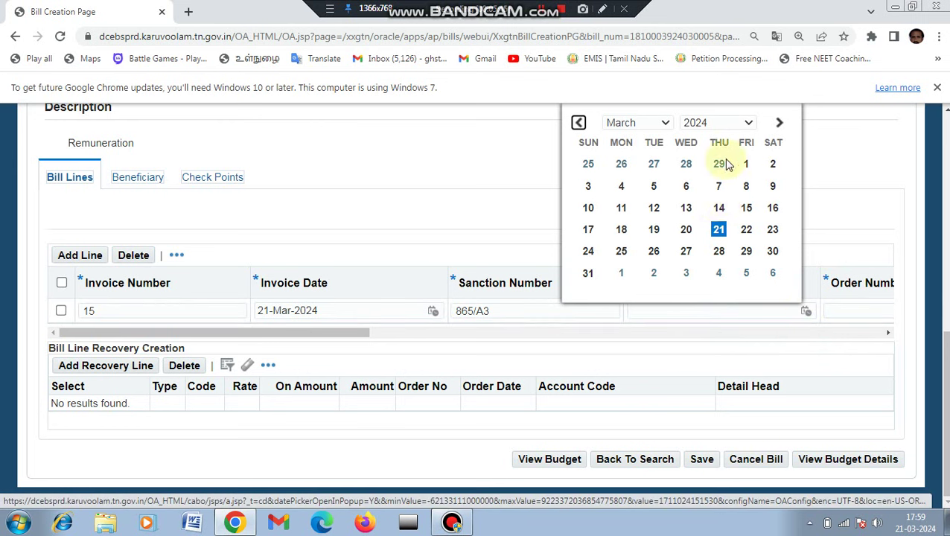
click(748, 167)
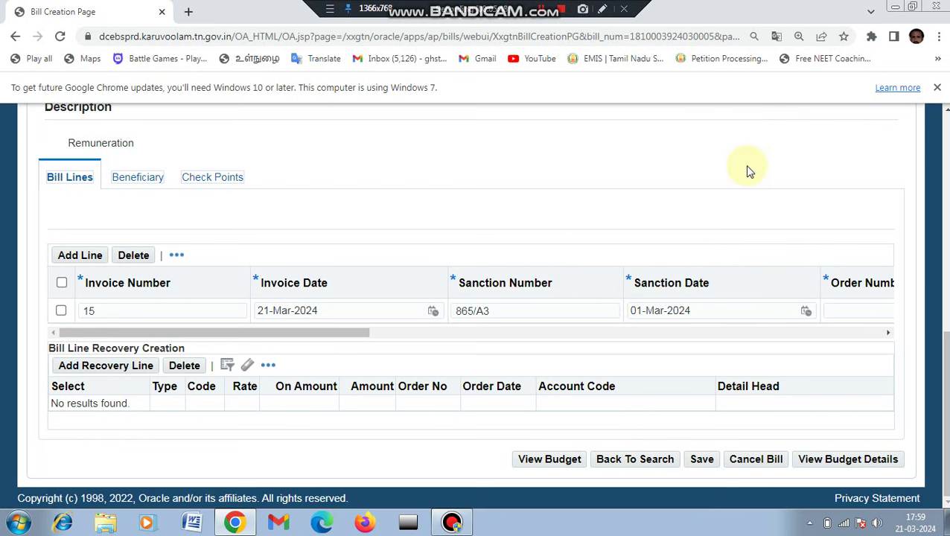
- Fill in the bill line's Order Number and choose 01-Mar-2024 as its Order Date
drag(367, 335, 518, 333)
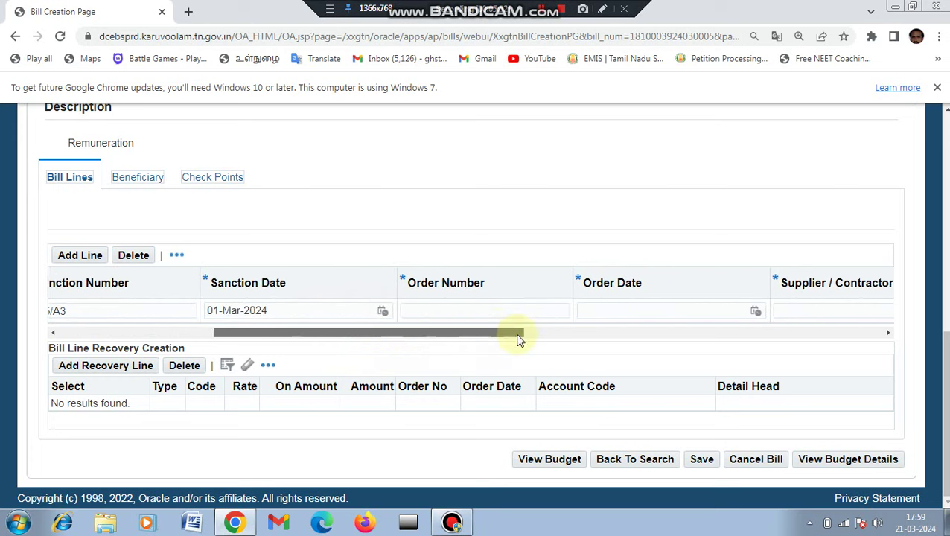
click(477, 310)
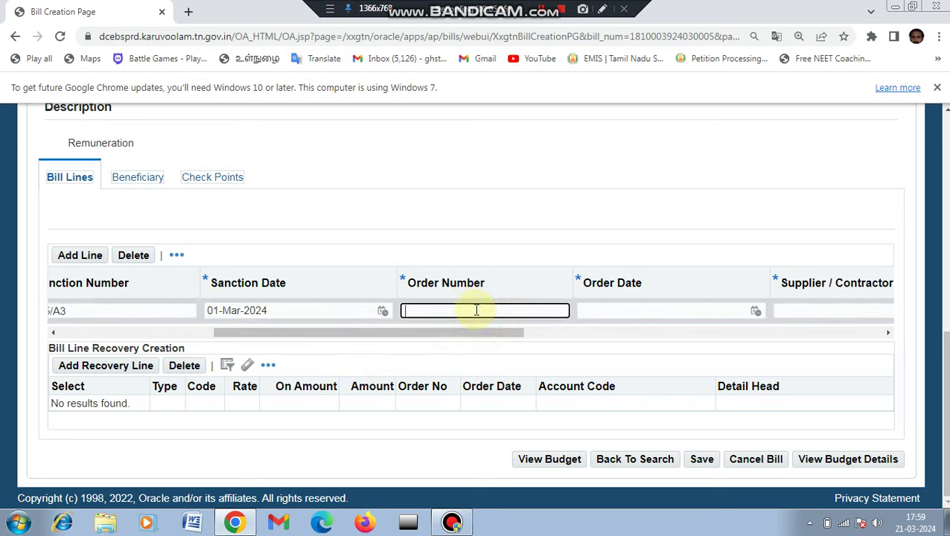
text(650)
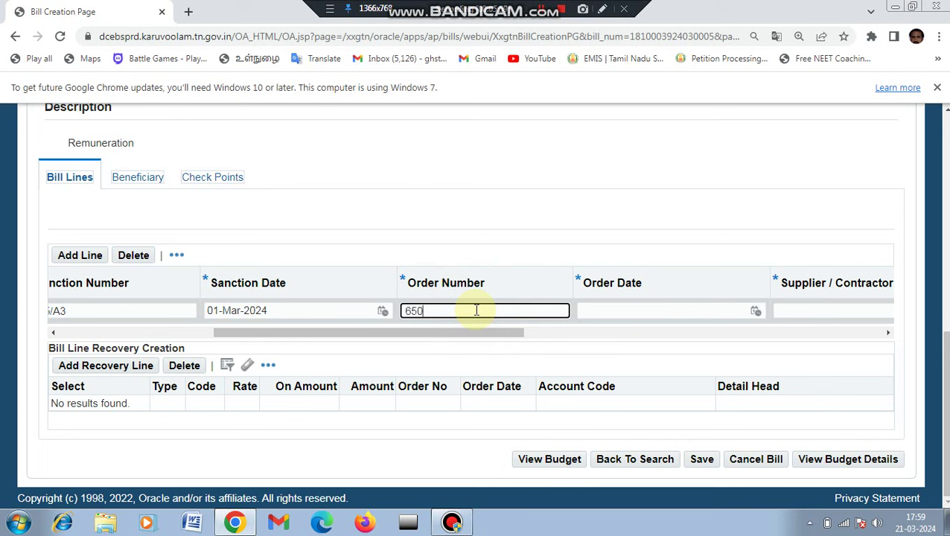
click(755, 310)
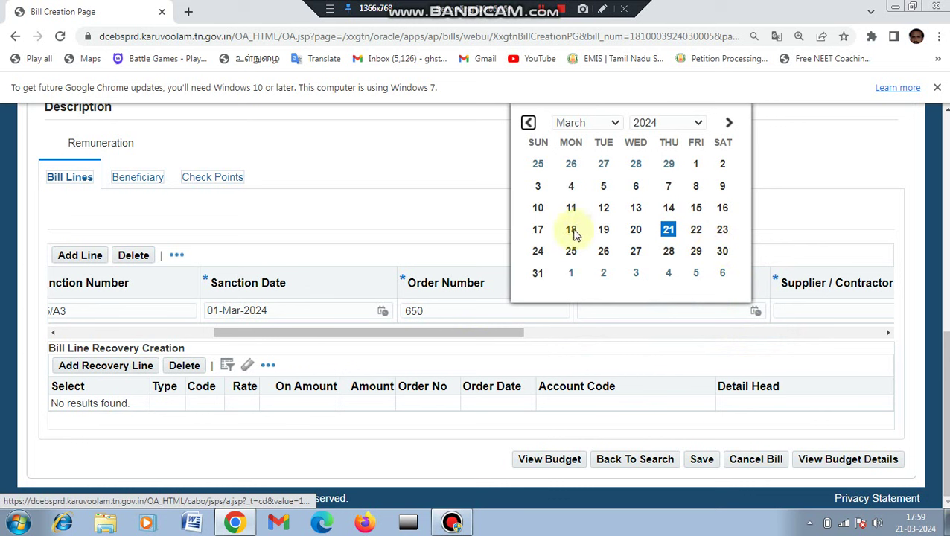
click(696, 164)
- Enter SUPPLIER as the bill line's Supplier / Contractor and 650 as its GO No
drag(505, 337, 665, 342)
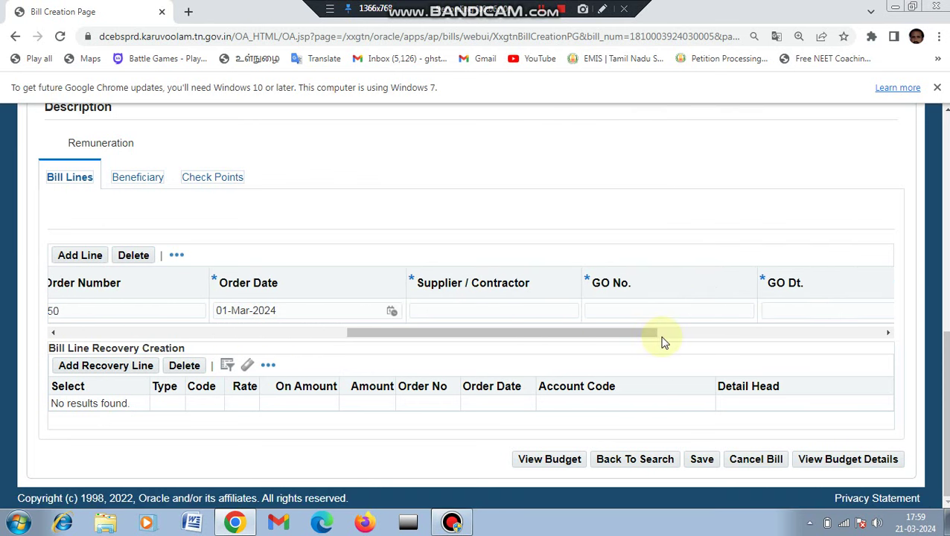
click(459, 312)
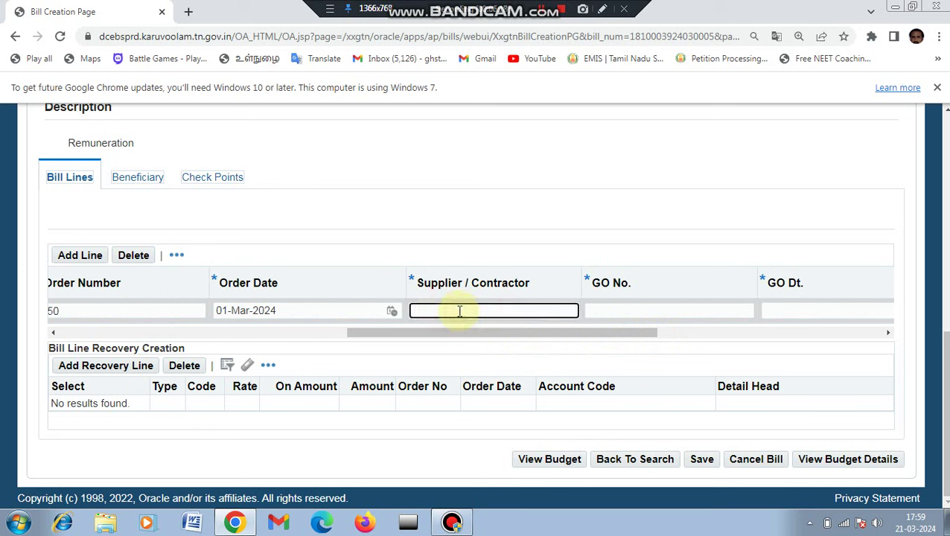
text(SUPPLIER)
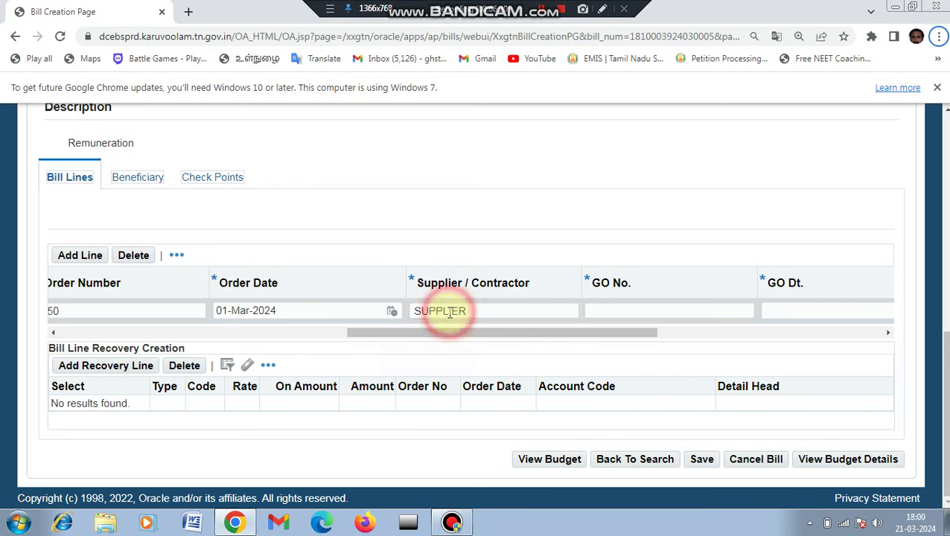
key(Tab)
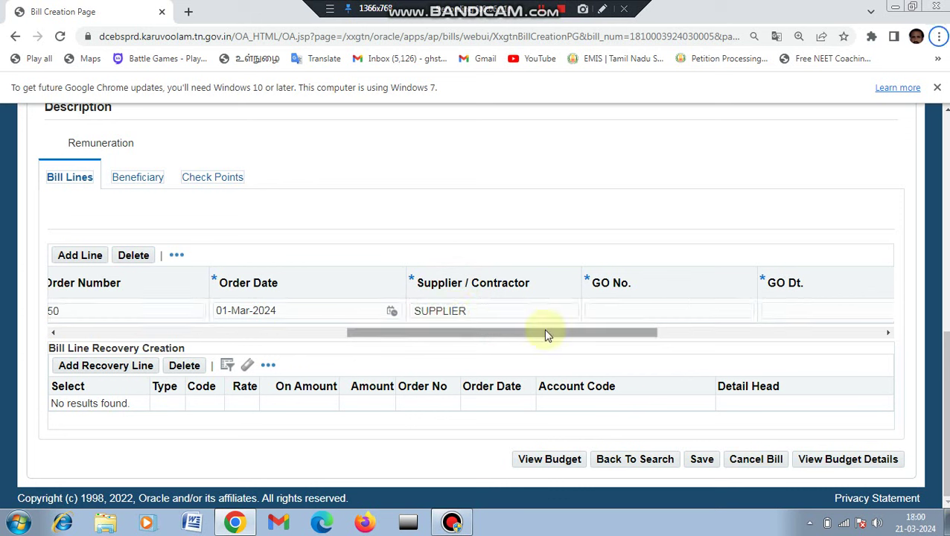
click(608, 313)
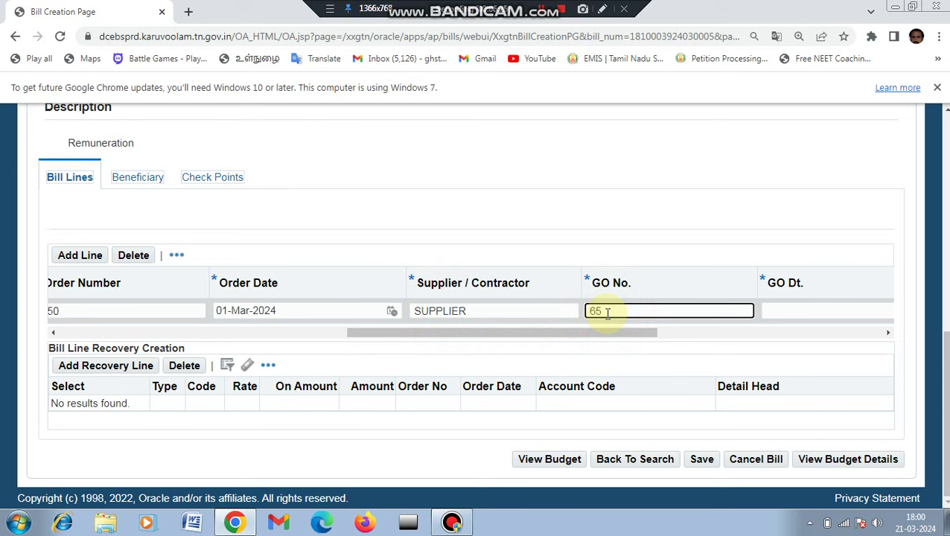
- Choose 01-Mar-2024 as the bill line's GO Dt
drag(636, 333, 711, 335)
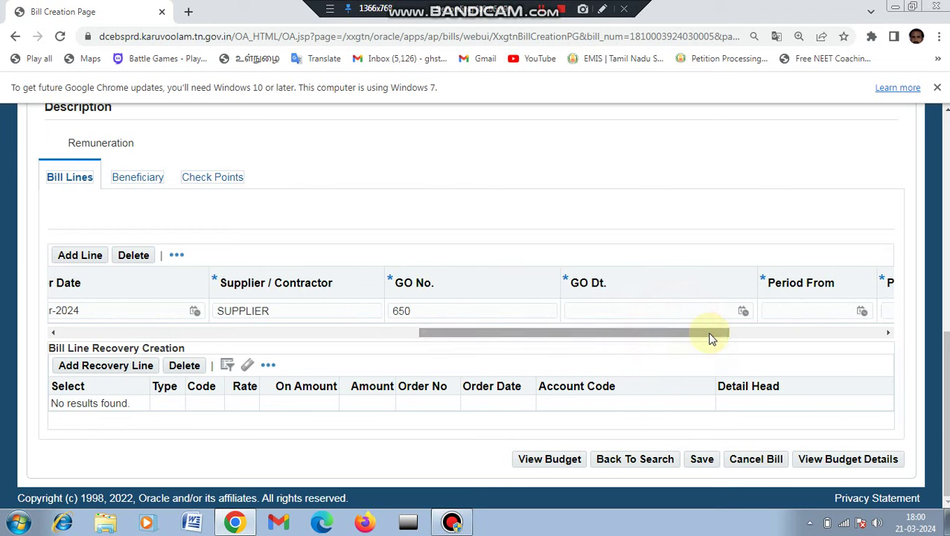
click(745, 311)
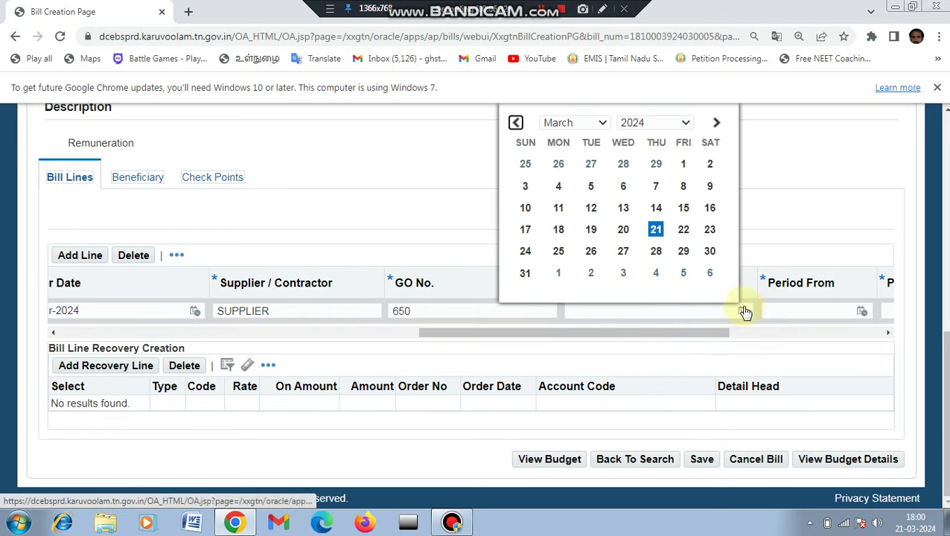
click(683, 164)
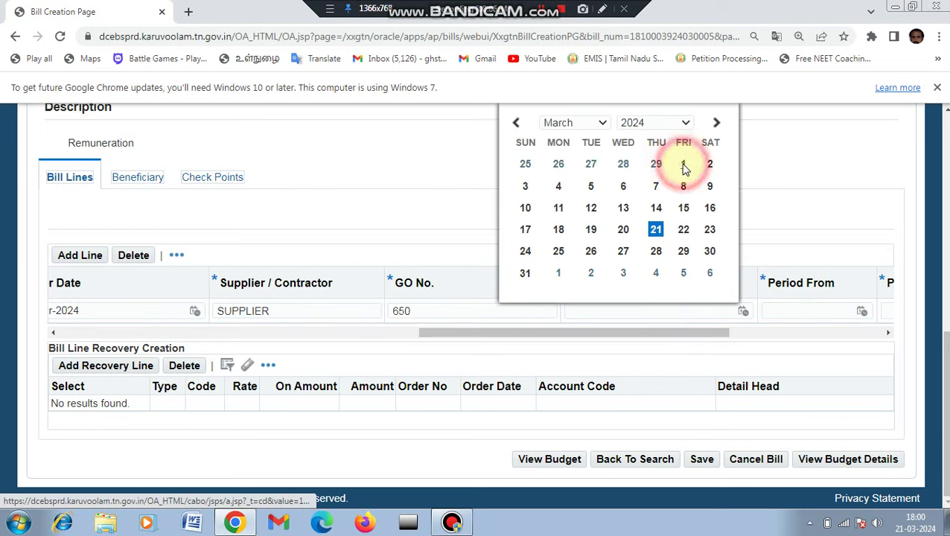
- Choose 02-Aug-2023 as the bill line's Period From date
drag(612, 334, 670, 344)
click(709, 311)
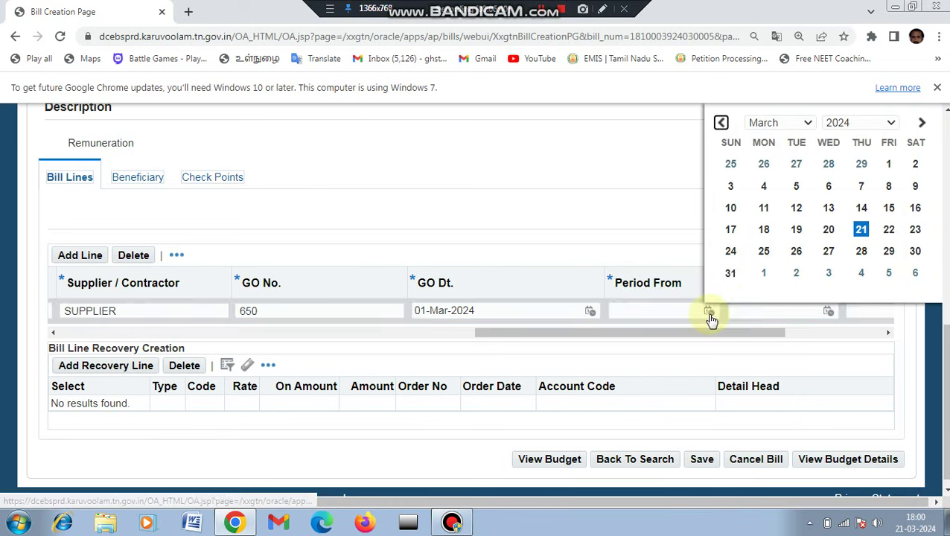
click(889, 124)
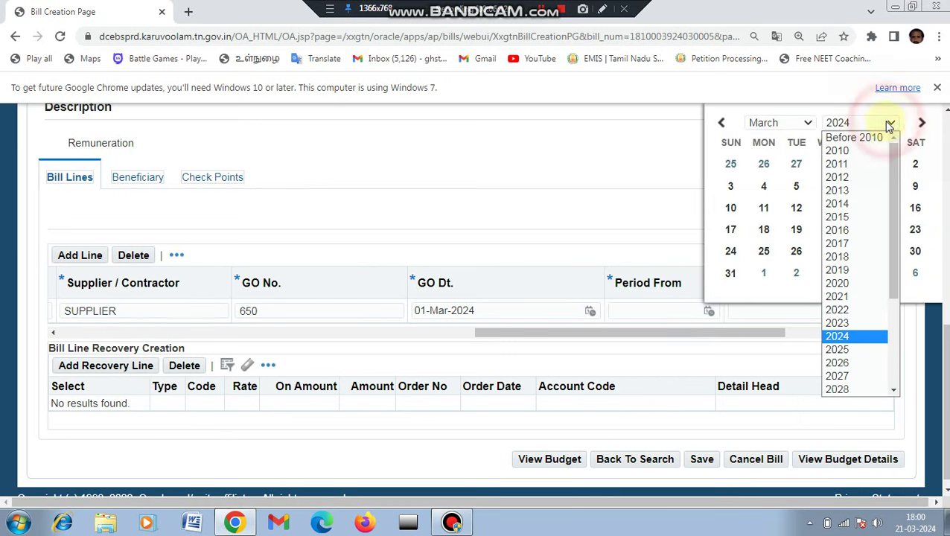
click(854, 324)
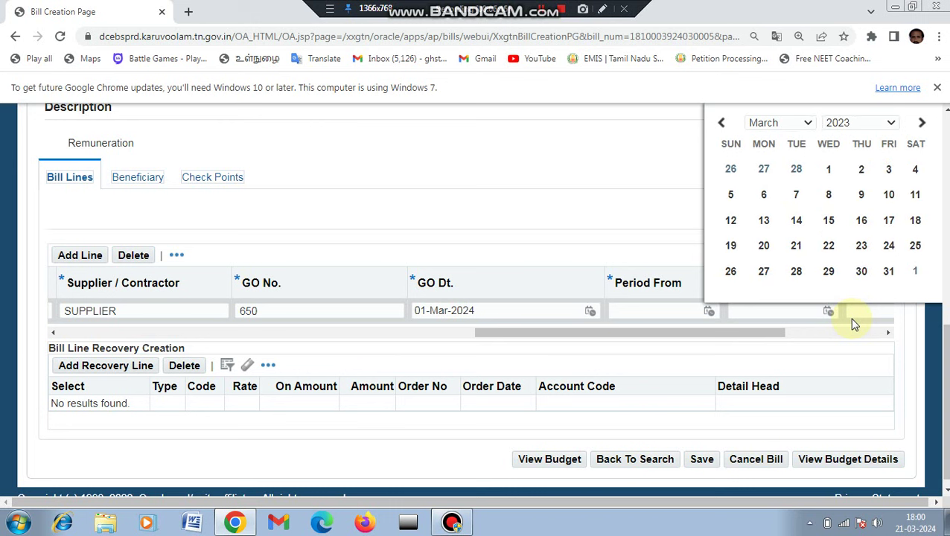
click(805, 125)
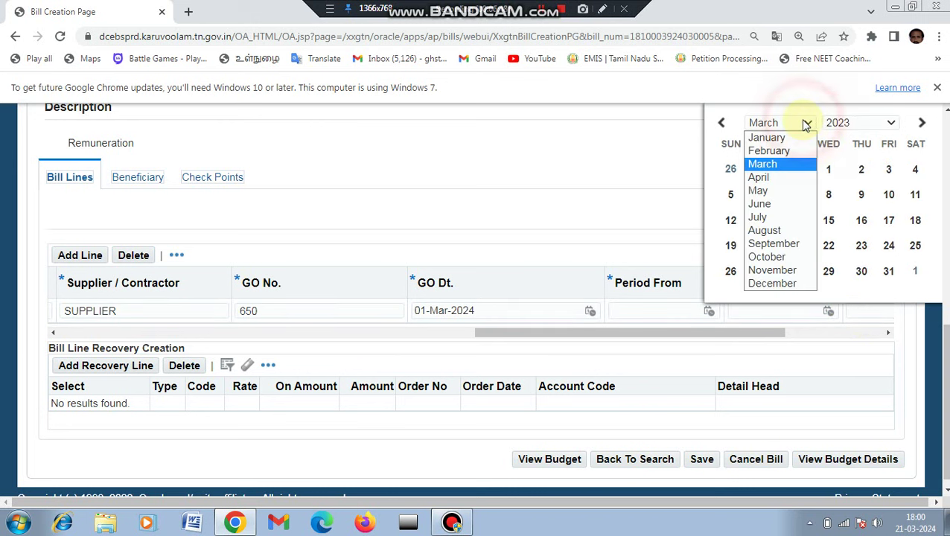
click(764, 231)
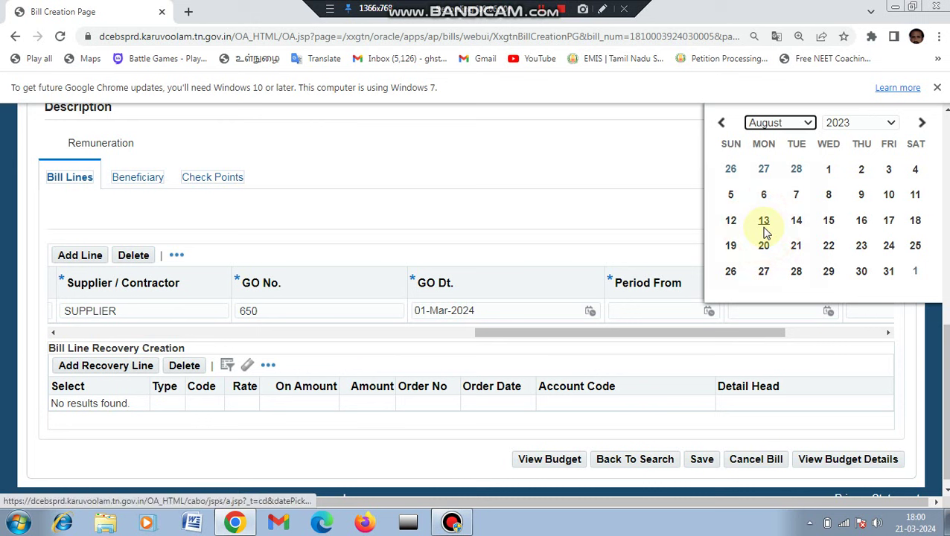
click(828, 170)
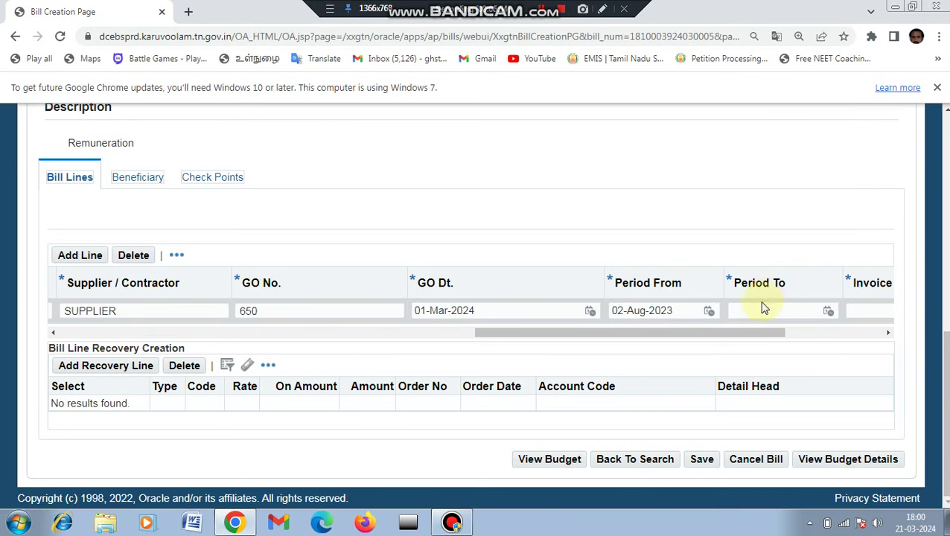
- Choose 20-Mar-2024 as the bill line's Period To date
click(750, 335)
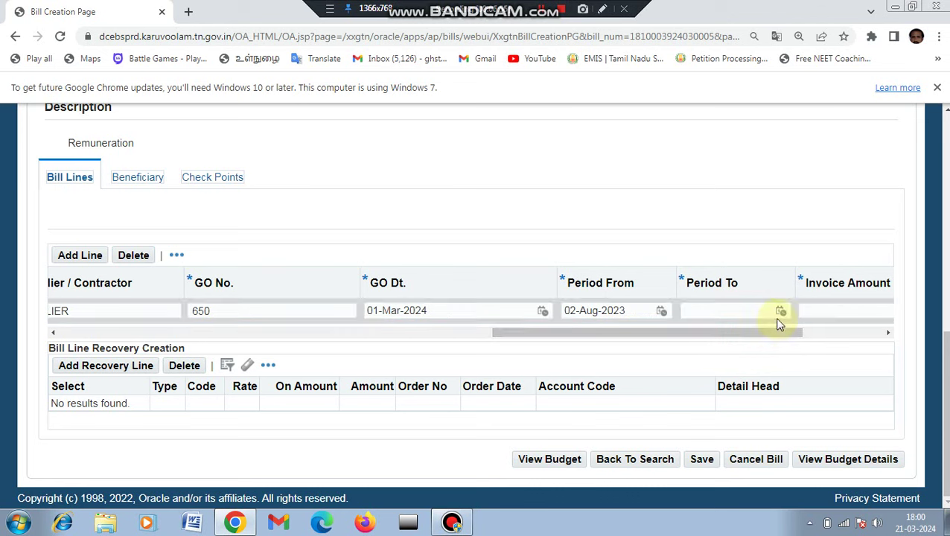
click(778, 312)
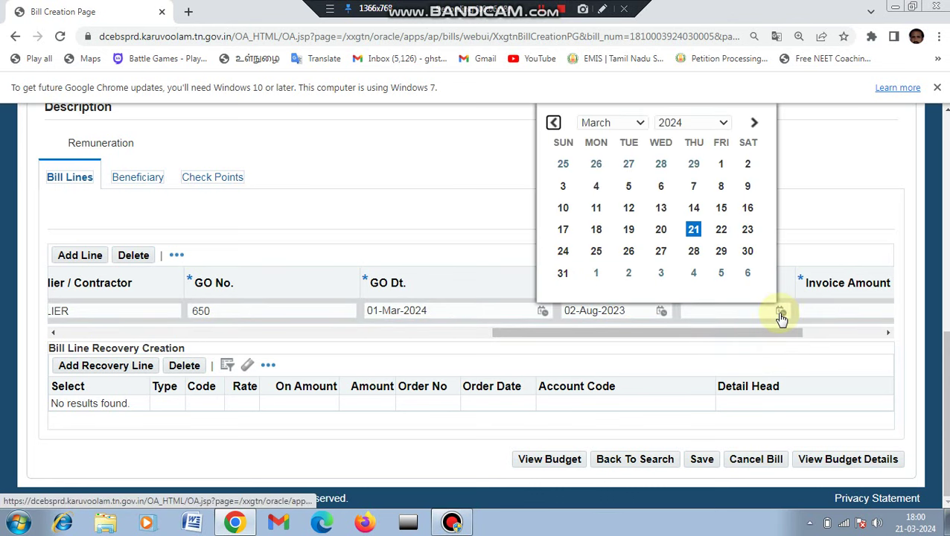
click(661, 230)
- Enter 820 as the bill line's Invoice Amount and RE as its Description
click(733, 336)
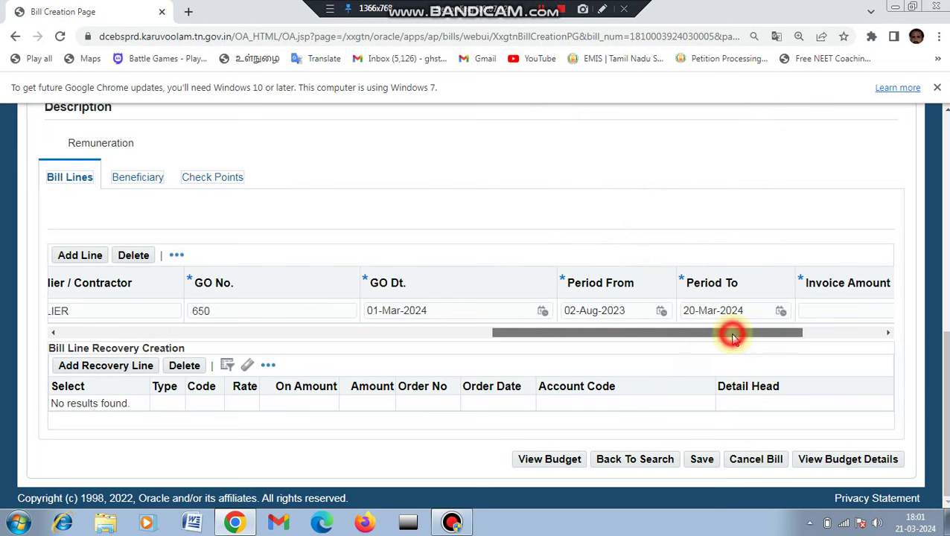
drag(733, 336, 778, 343)
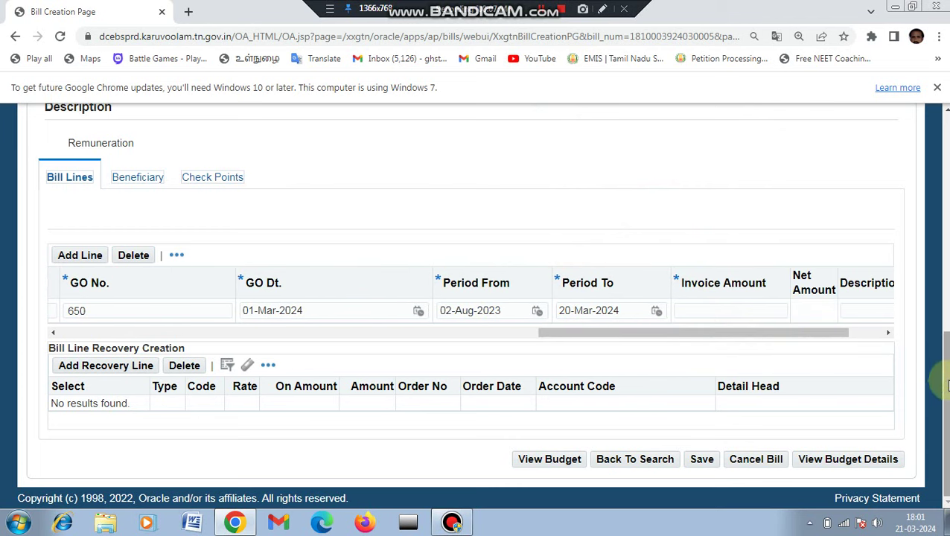
scroll(946, 386, up, 2)
scroll(776, 350, down, 1)
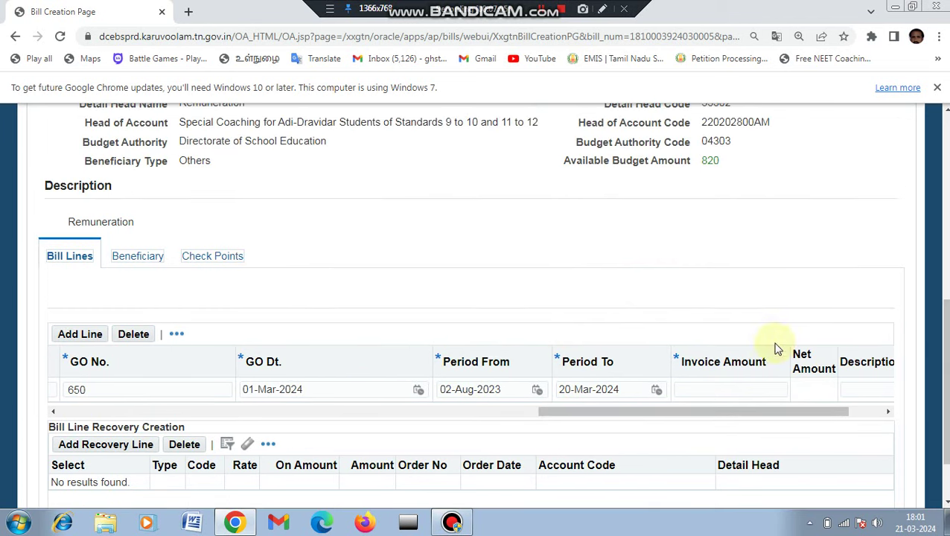
click(718, 385)
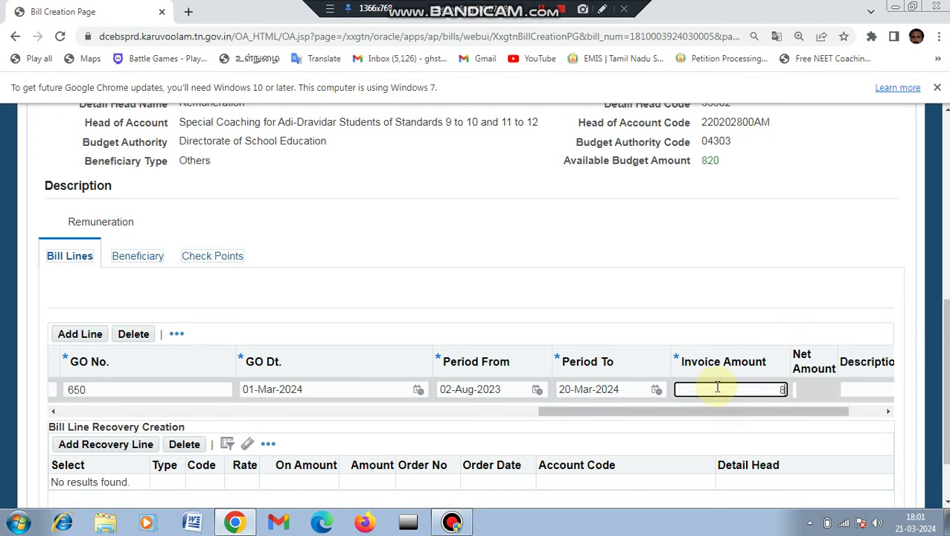
key(Tab)
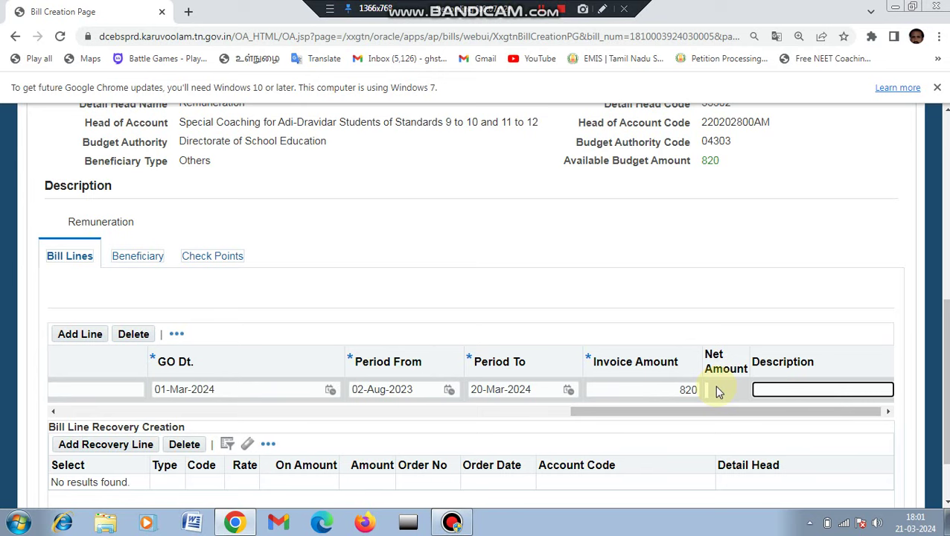
click(776, 389)
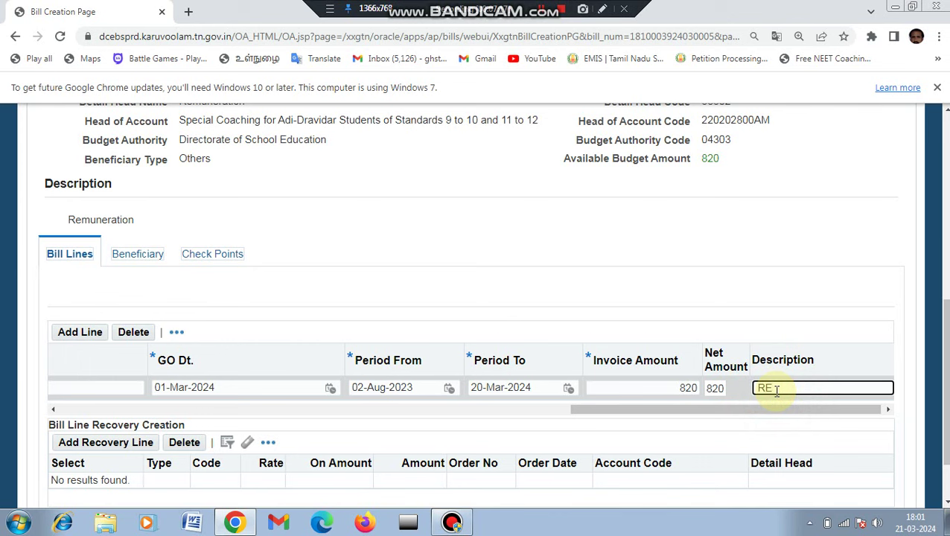
scroll(880, 411, down, 2)
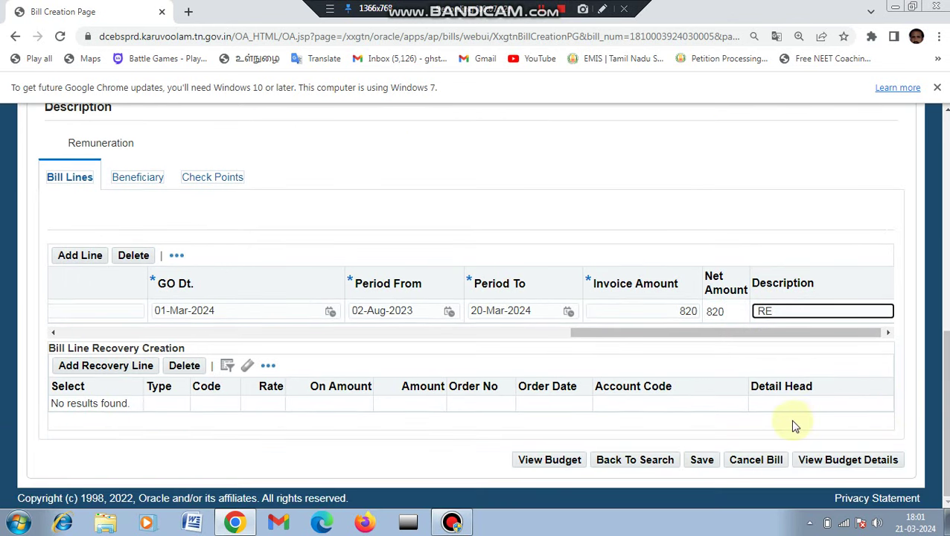
- Add a beneficiary to the bill and choose Third Party Person as its Beneficiary Type
click(134, 184)
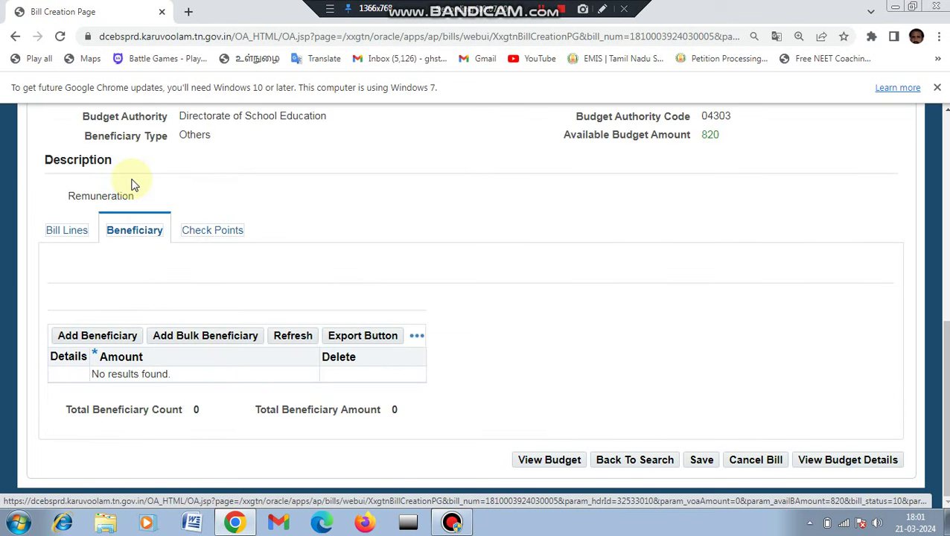
click(100, 339)
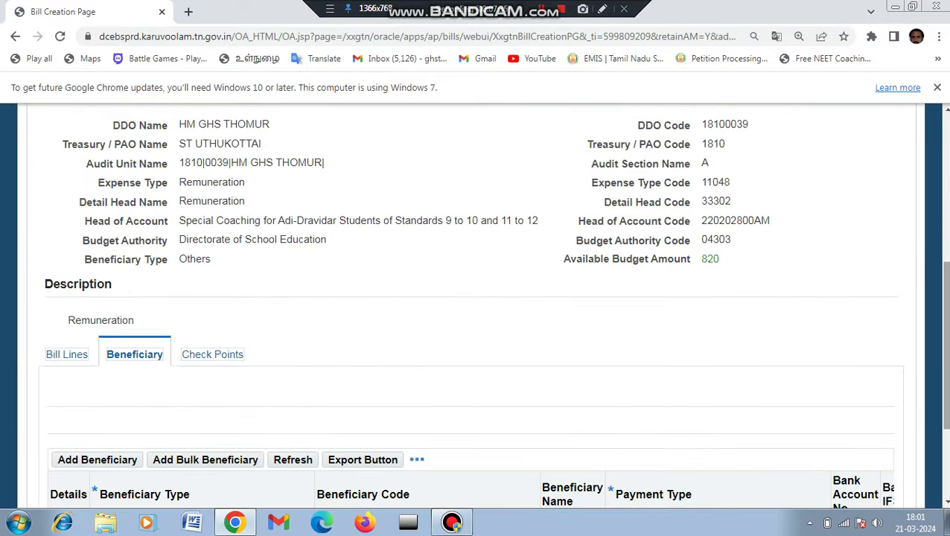
scroll(465, 418, down, 3)
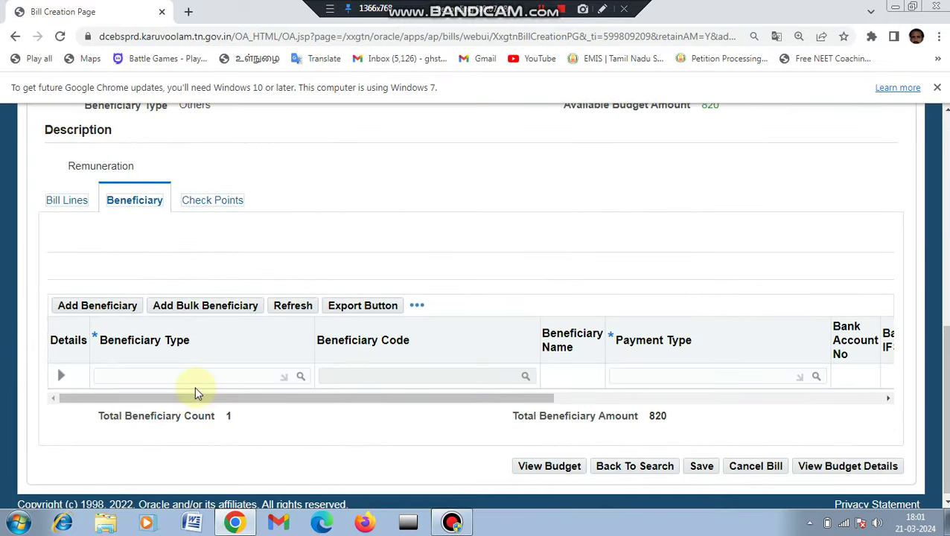
click(162, 375)
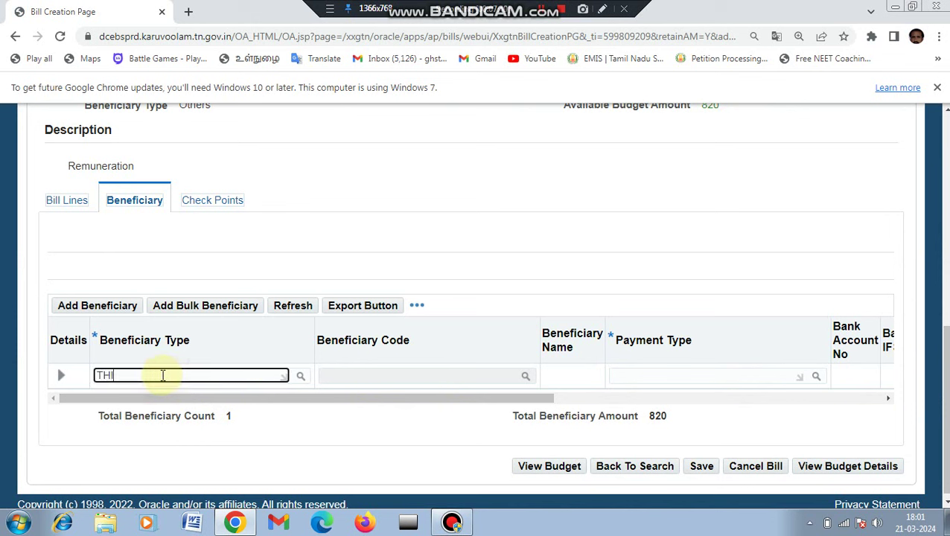
text(THI)
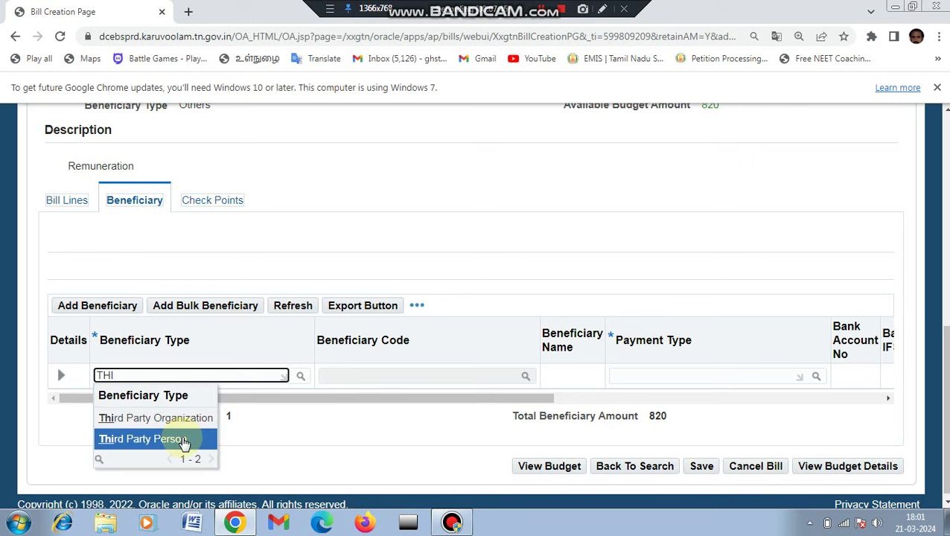
click(180, 445)
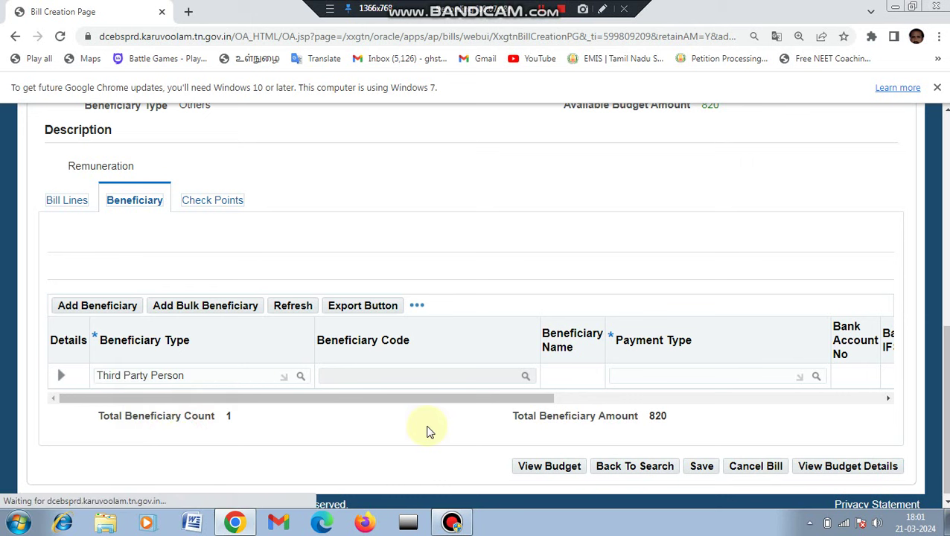
- Enter the beneficiary's code and set the Payment Type to ECS/RTGS/NEFT/IMPS
click(356, 374)
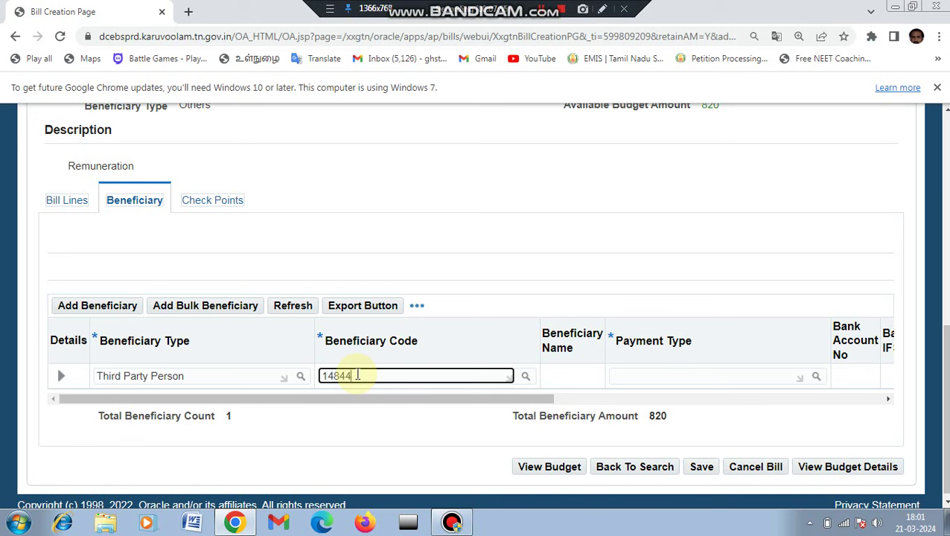
key(Tab)
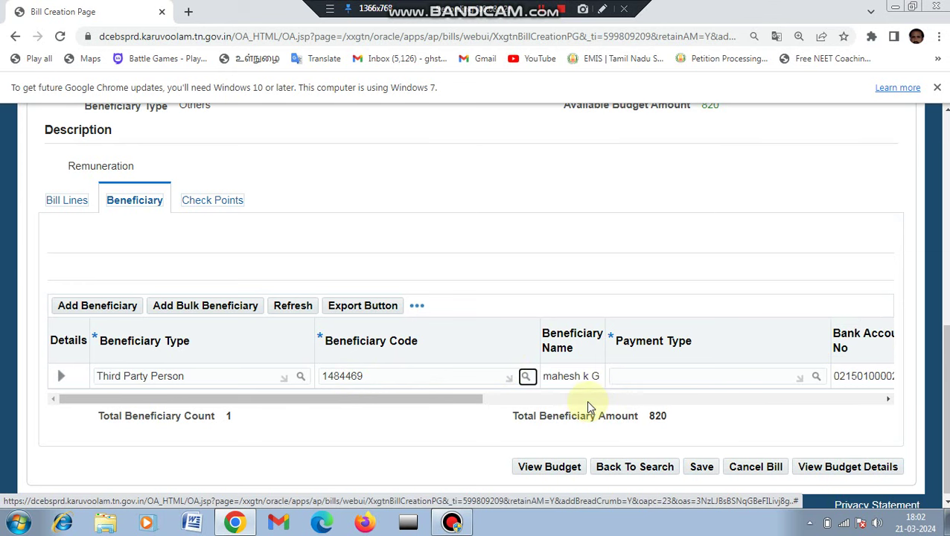
click(551, 400)
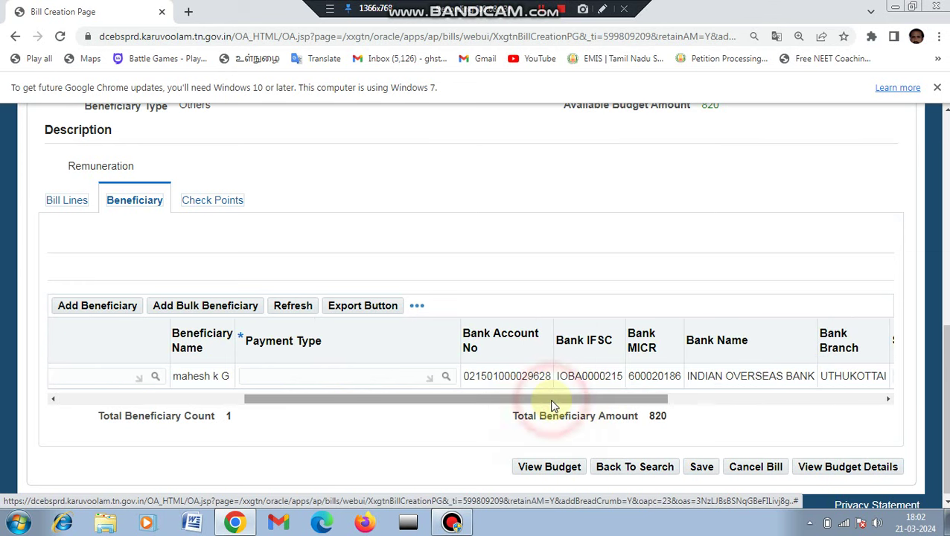
click(361, 377)
text(ECS)
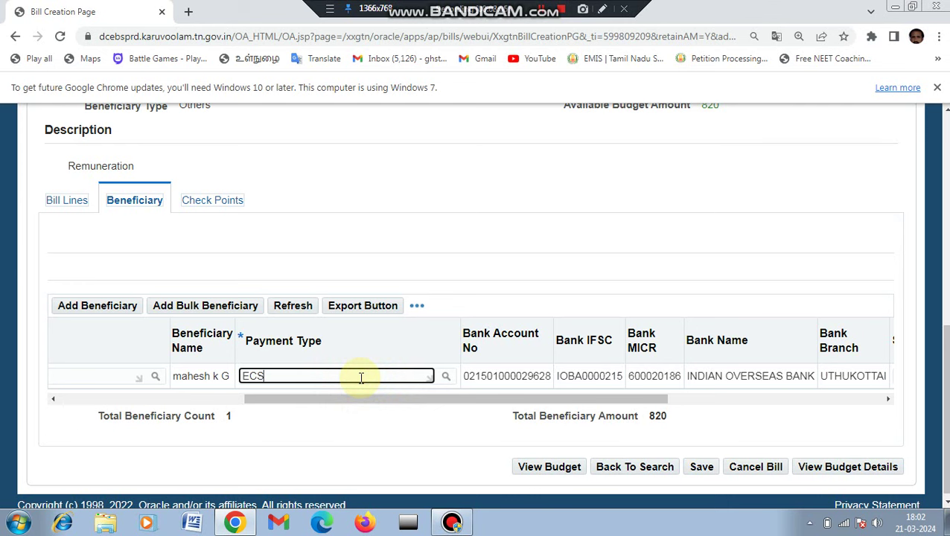
key(Tab)
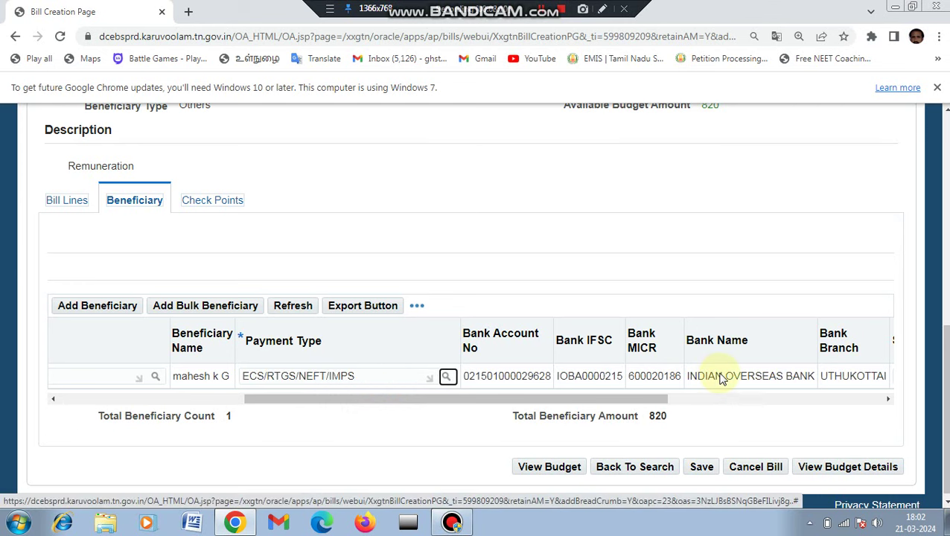
- Save the bill with its line and beneficiary, and acknowledge the confirmation
click(701, 468)
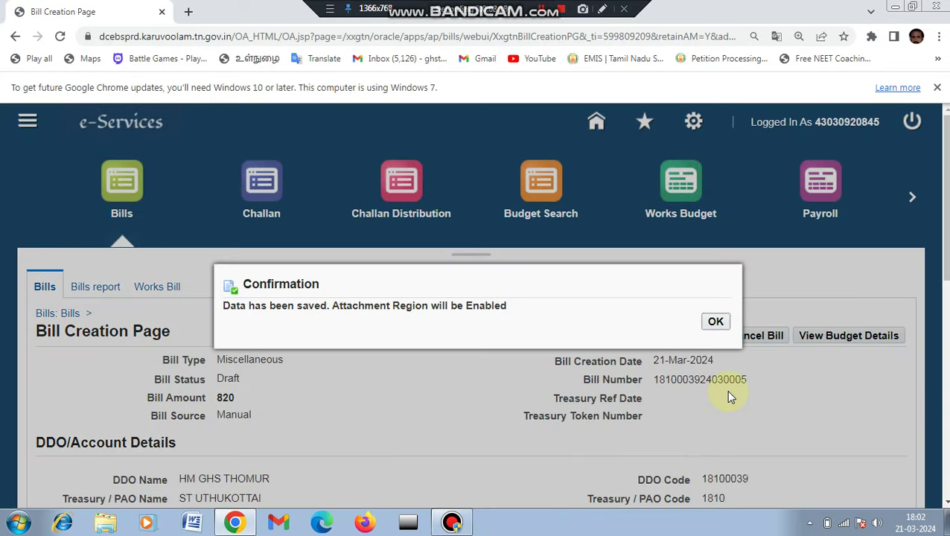
click(715, 321)
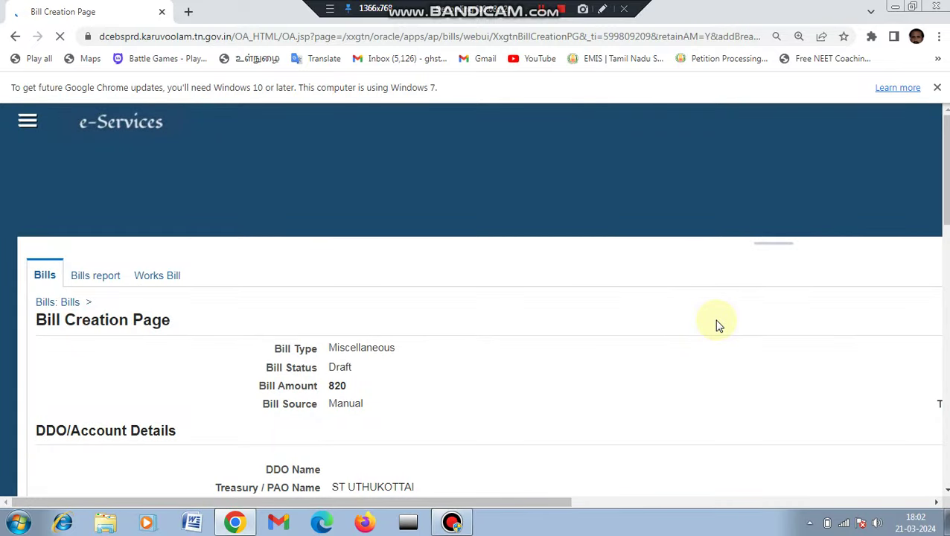
- View the Approver Groups options in the saved bill's Initiator/Verifier/Approver Group section
scroll(57, 178, down, 10)
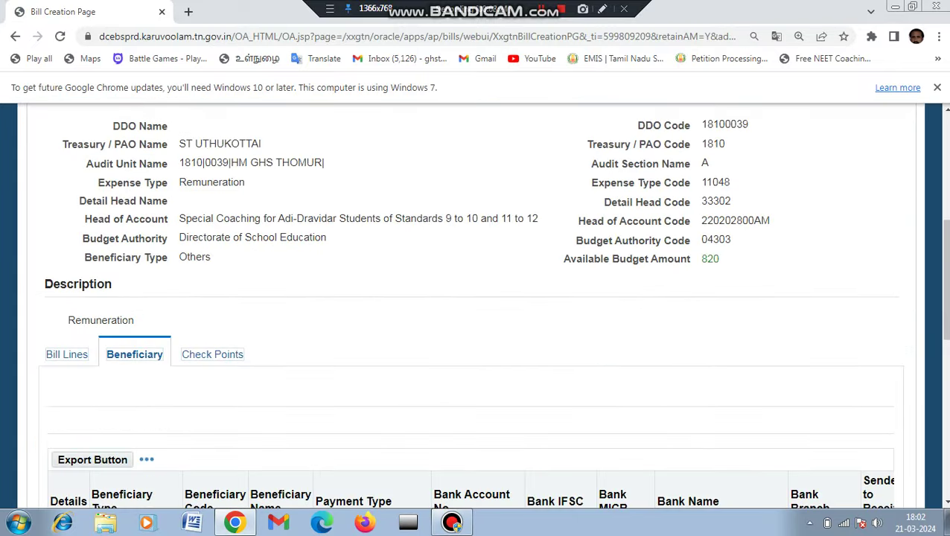
scroll(57, 179, down, 2)
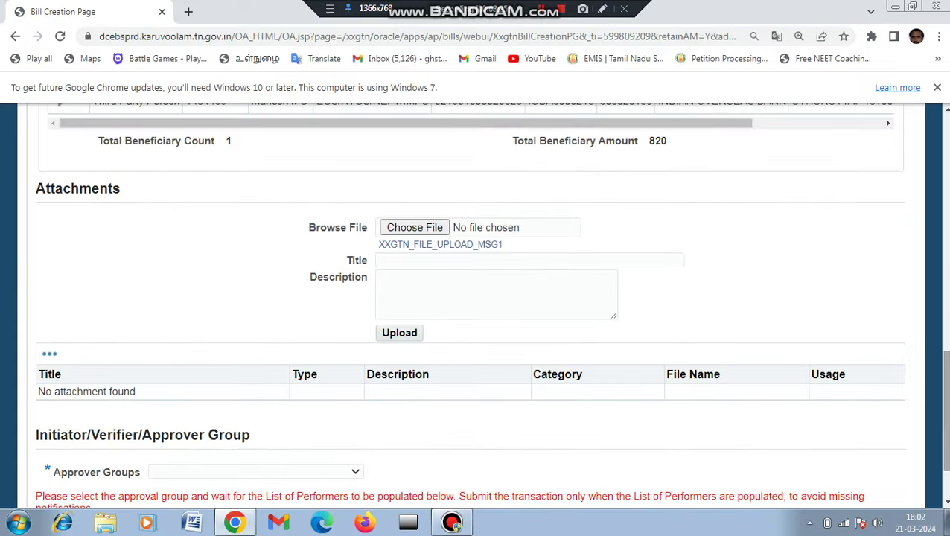
click(355, 438)
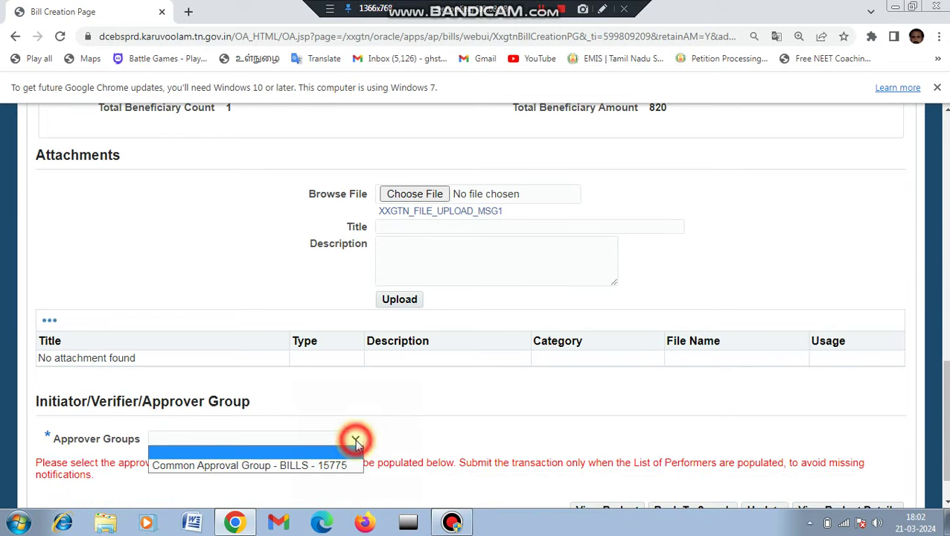
click(355, 476)
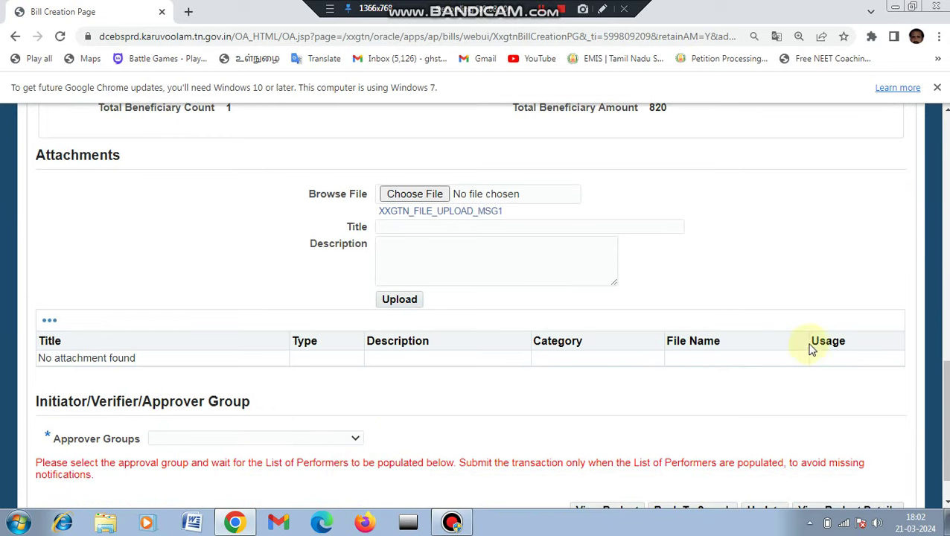
- Copy the Bill Number of the saved draft bill from its header details
scroll(476, 298, up, 4)
scroll(477, 298, up, 5)
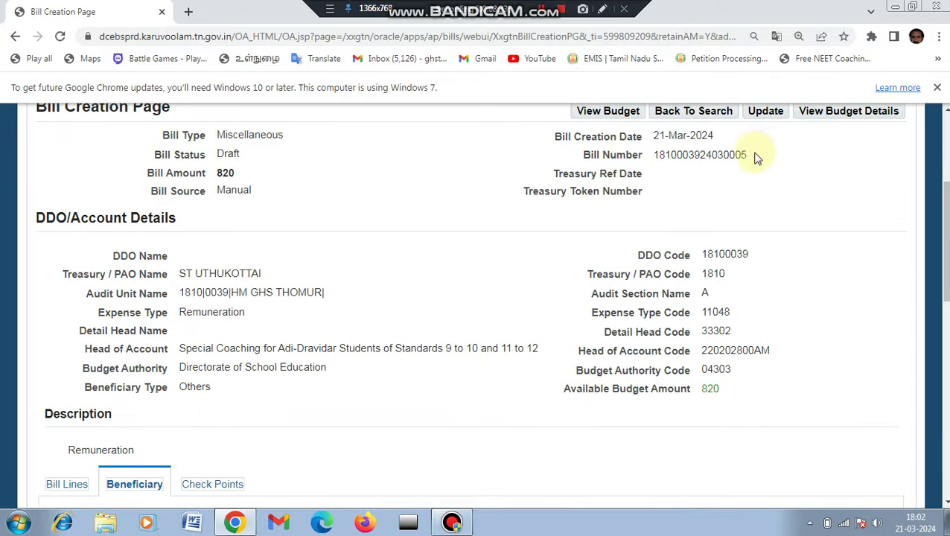
drag(748, 155, 690, 163)
click(658, 165)
double_click(658, 165)
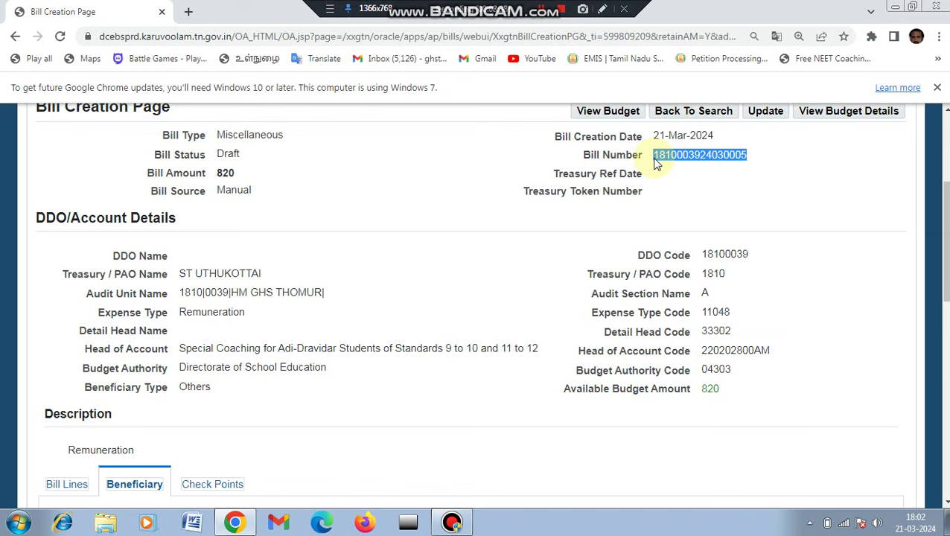
scroll(942, 186, up, 1)
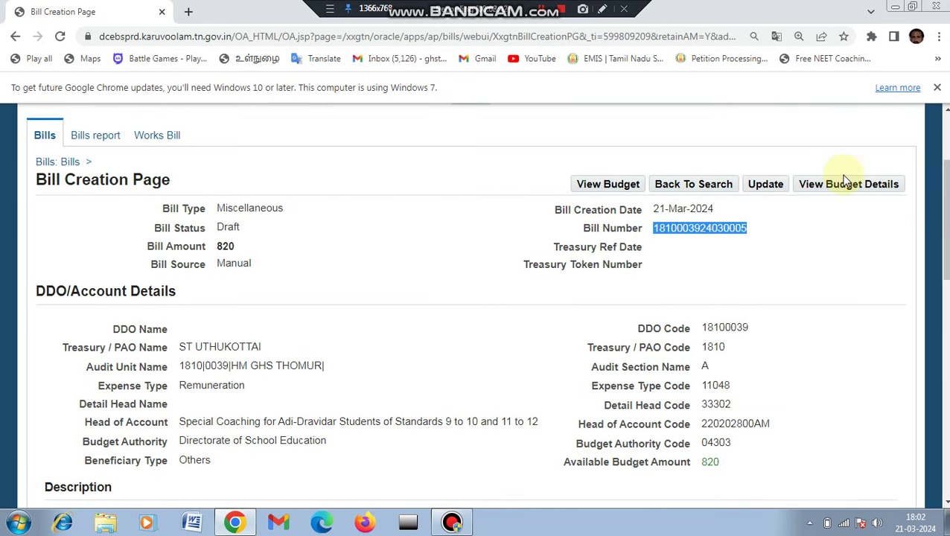
- Set the Approver Groups to Common Approval Group - BILLS - 15775 and forward the bill, acknowledging the message
scroll(827, 445, down, 10)
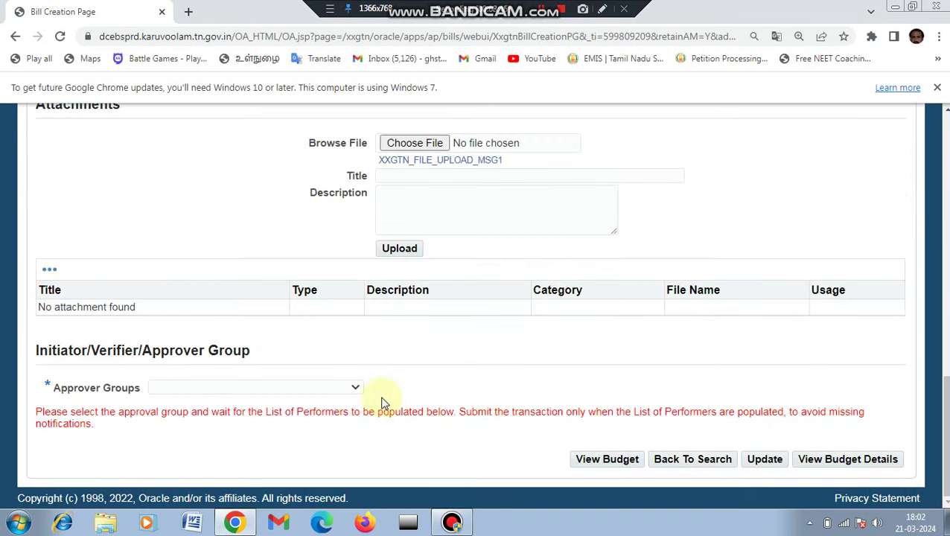
click(355, 388)
click(357, 413)
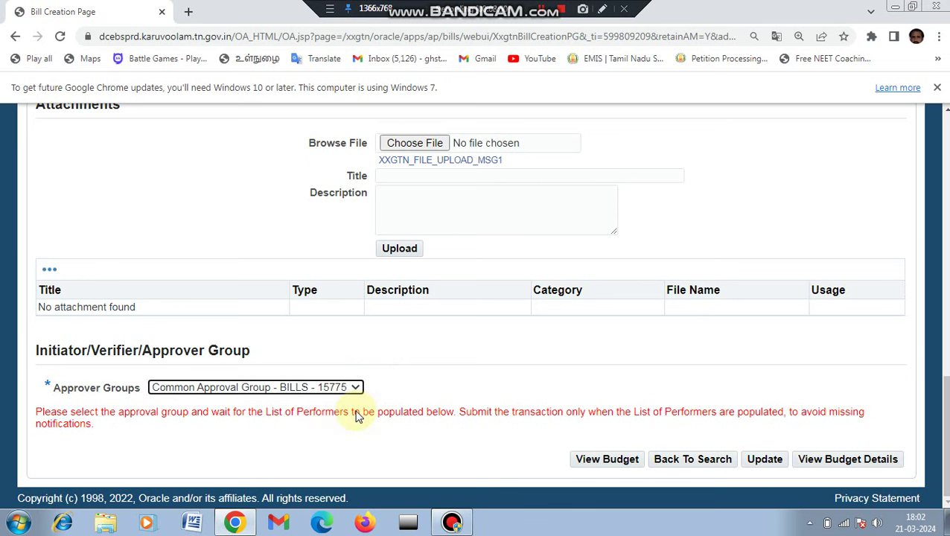
scroll(723, 375, down, 2)
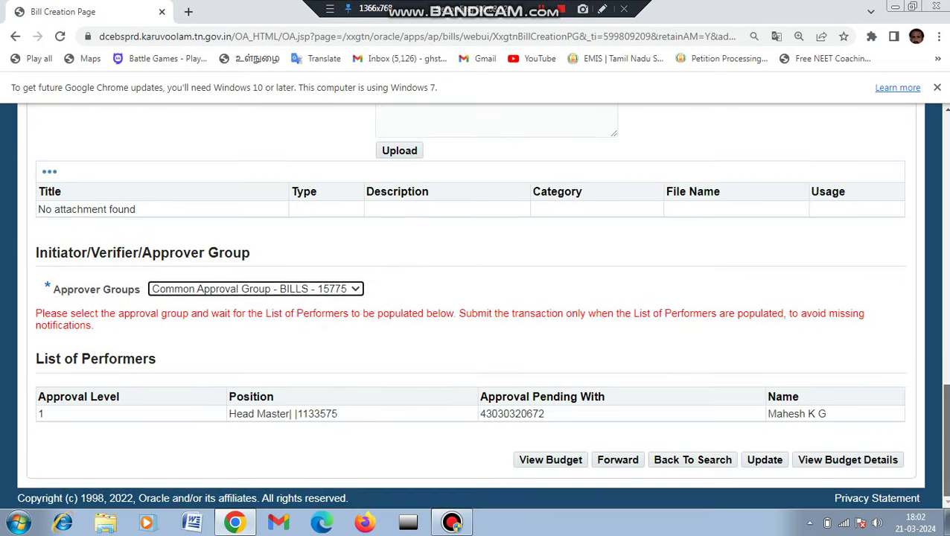
click(617, 461)
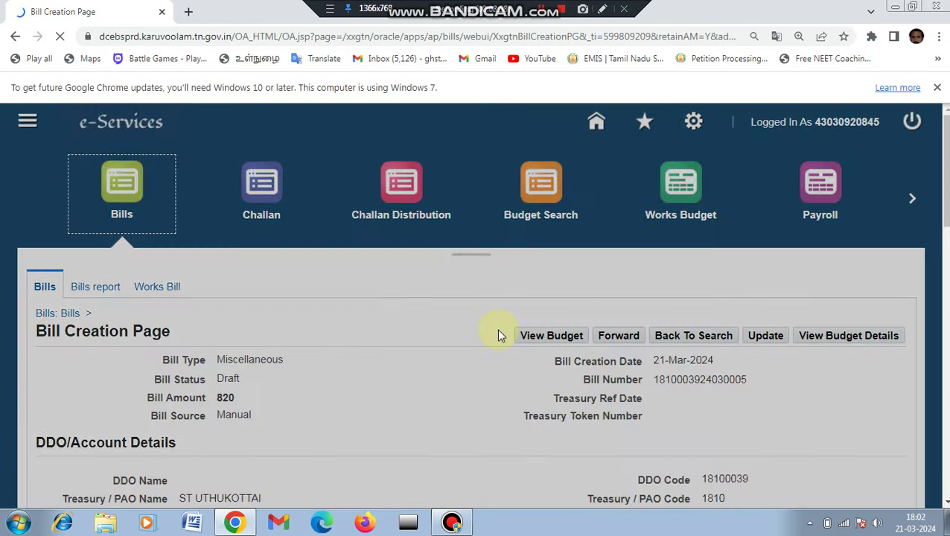
click(716, 337)
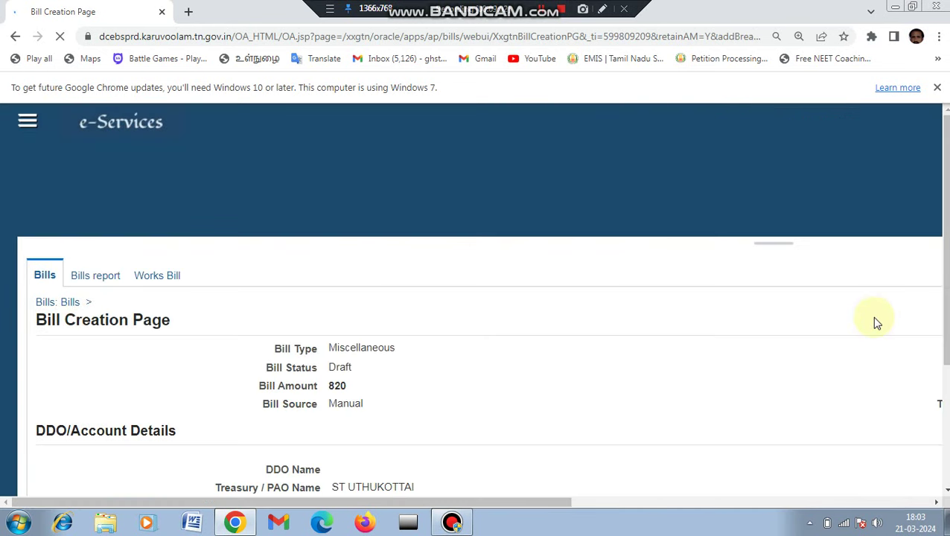
- Enter YRS as the Duplicate Beneficiary Acceptance Remarks, then forward the bill again and acknowledge the confirmation
scroll(479, 357, down, 5)
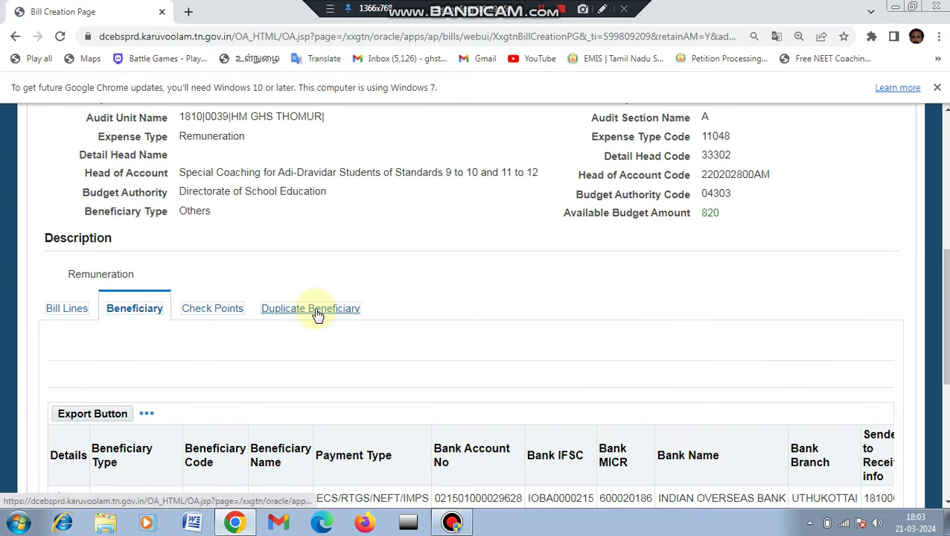
click(317, 313)
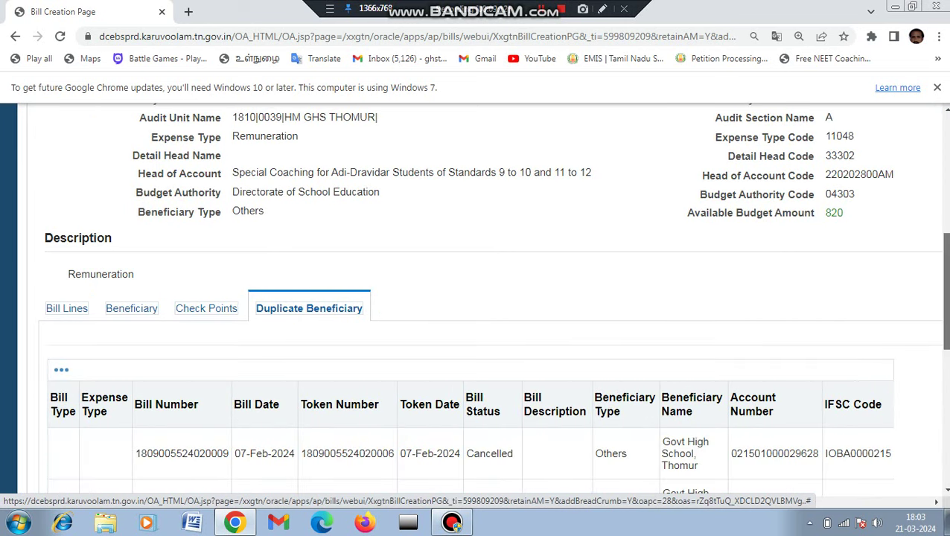
scroll(702, 372, down, 4)
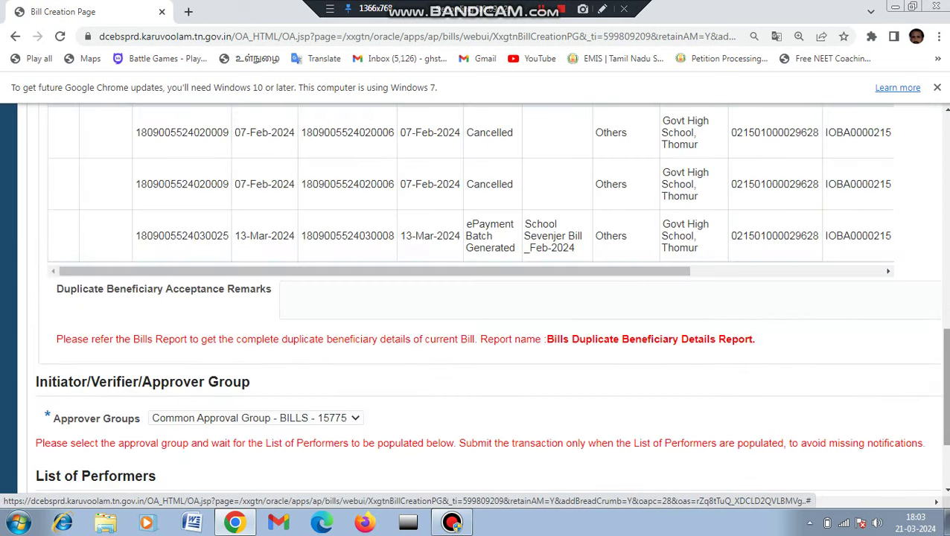
click(338, 301)
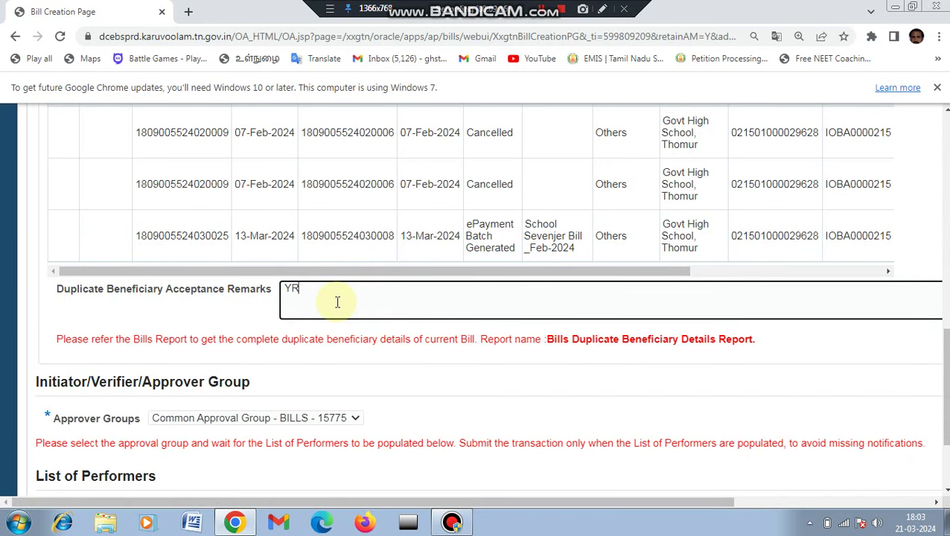
drag(943, 386, 943, 423)
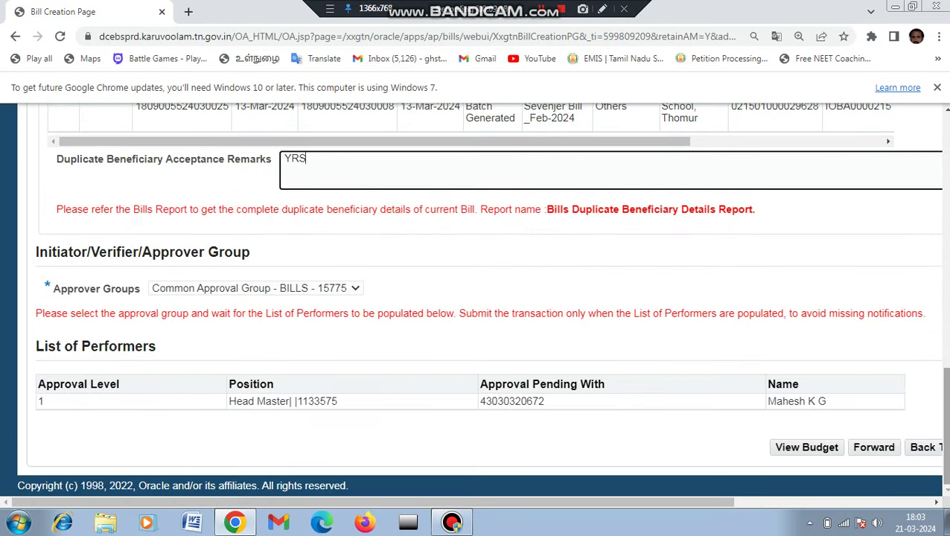
click(877, 449)
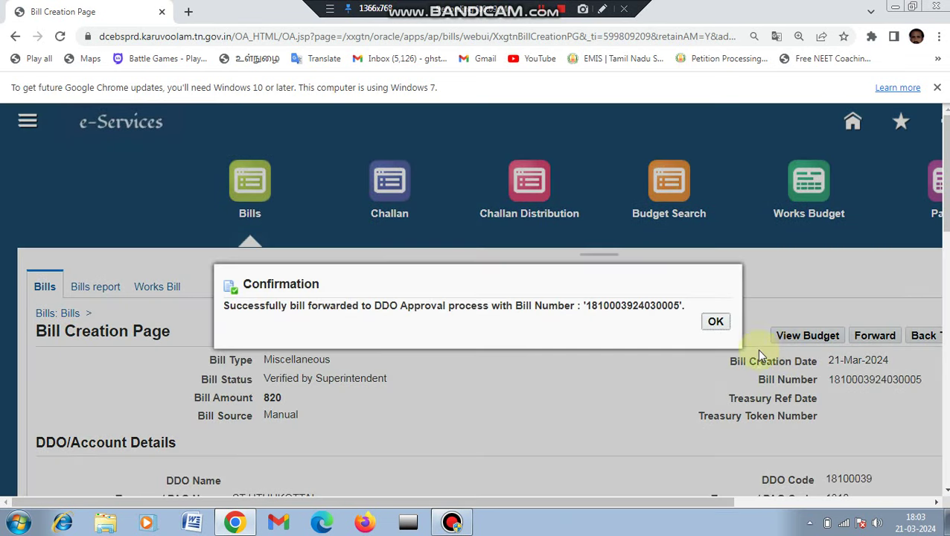
click(714, 323)
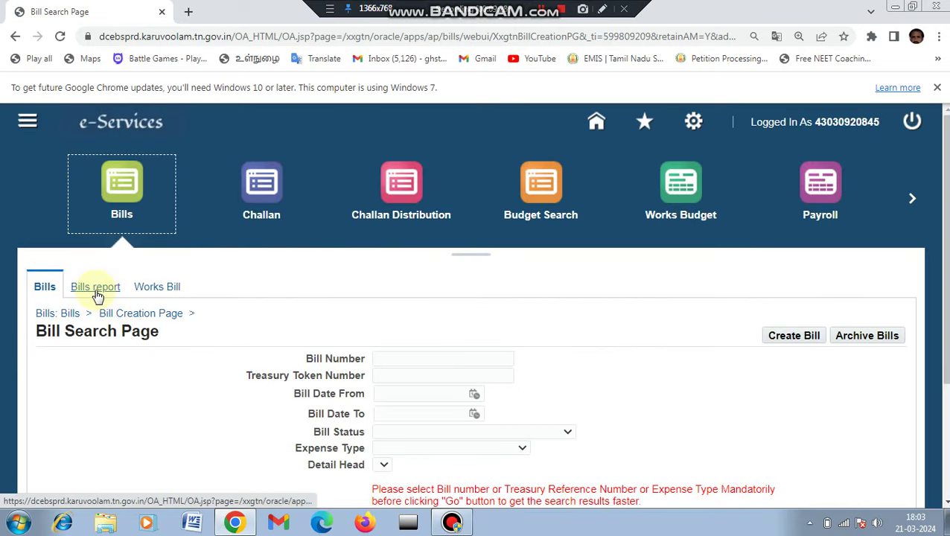
- Open the request for the Enfacement Slip Report for Non Salary Bills from the bills reports
click(95, 287)
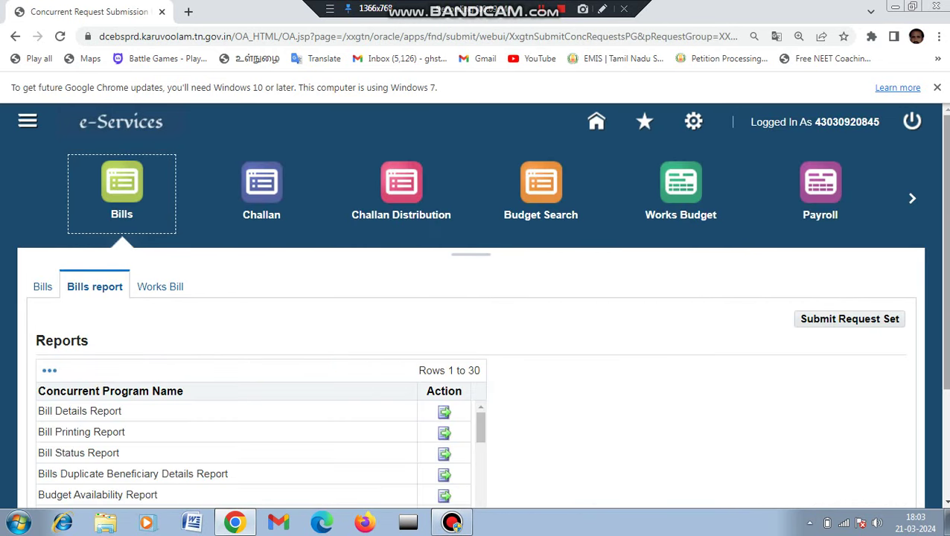
scroll(944, 298, down, 2)
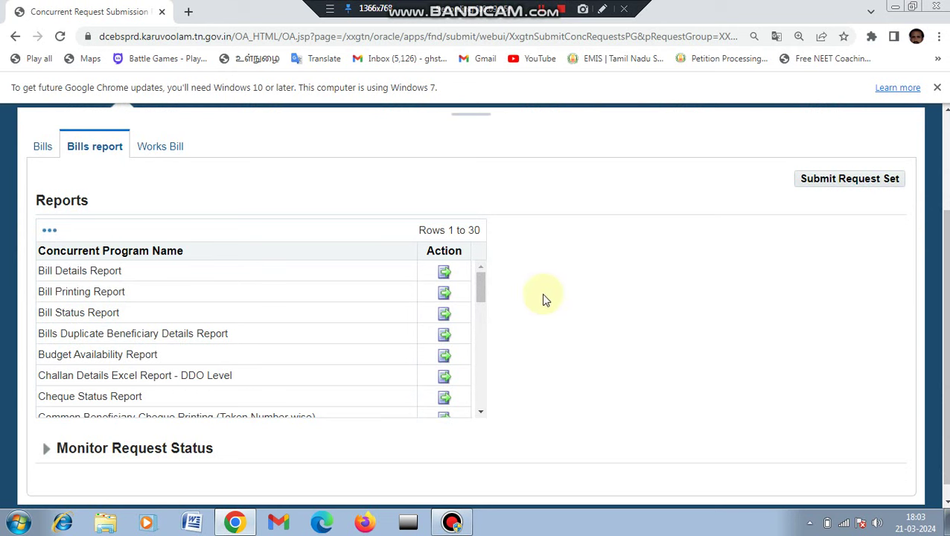
drag(481, 293, 482, 344)
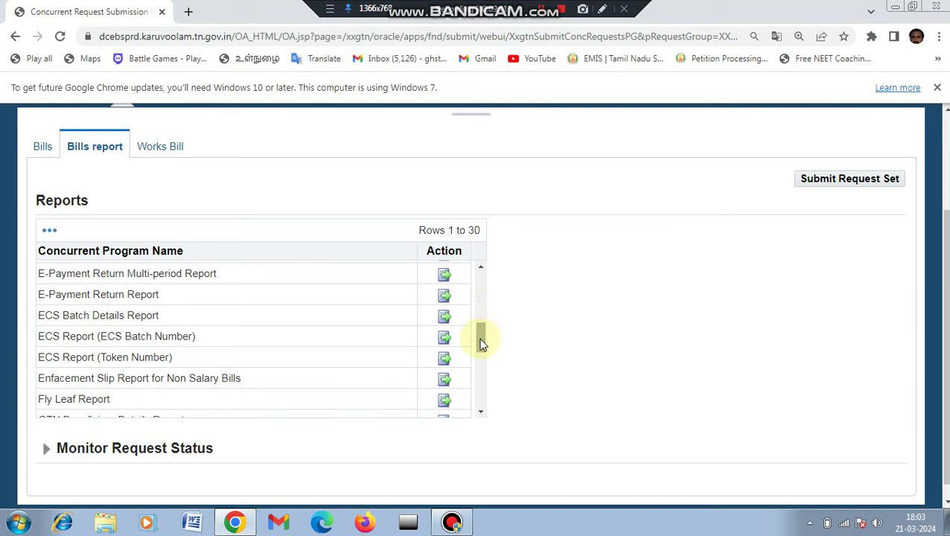
click(443, 381)
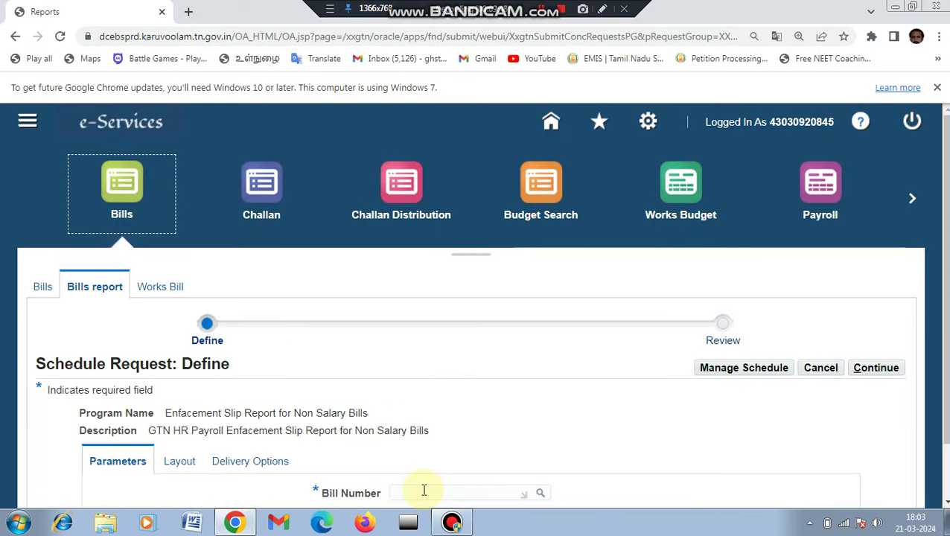
- Fill the report's Bill Number parameter with the copied number of the forwarded bill
click(423, 492)
key(ctrl+v)
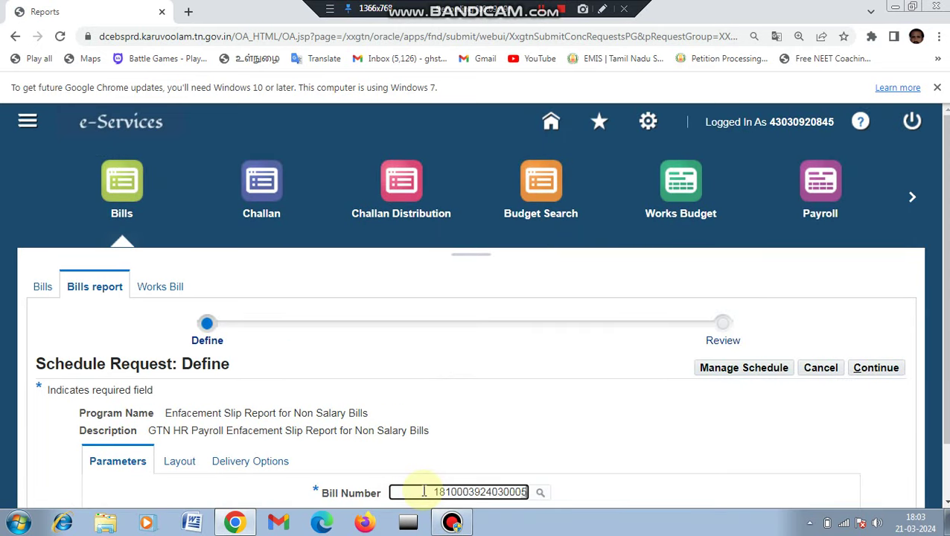
key(Tab)
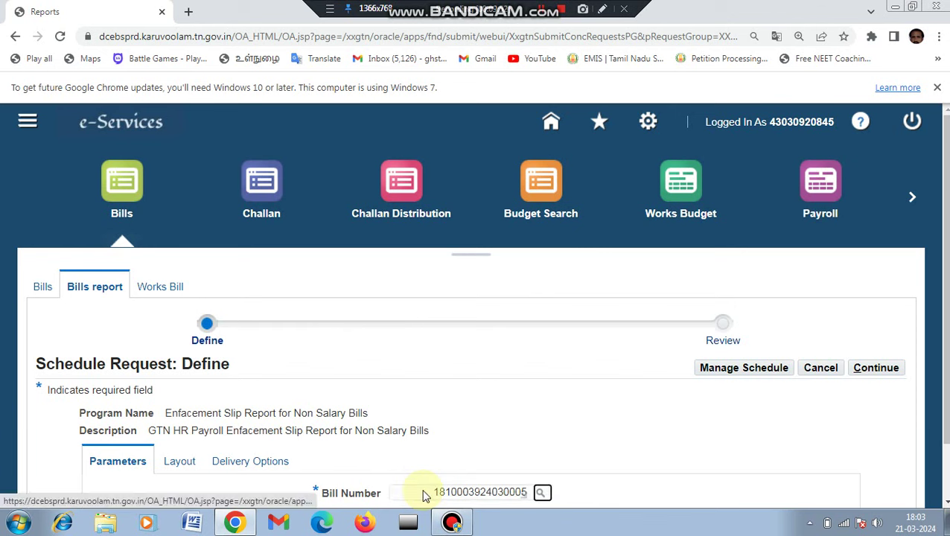